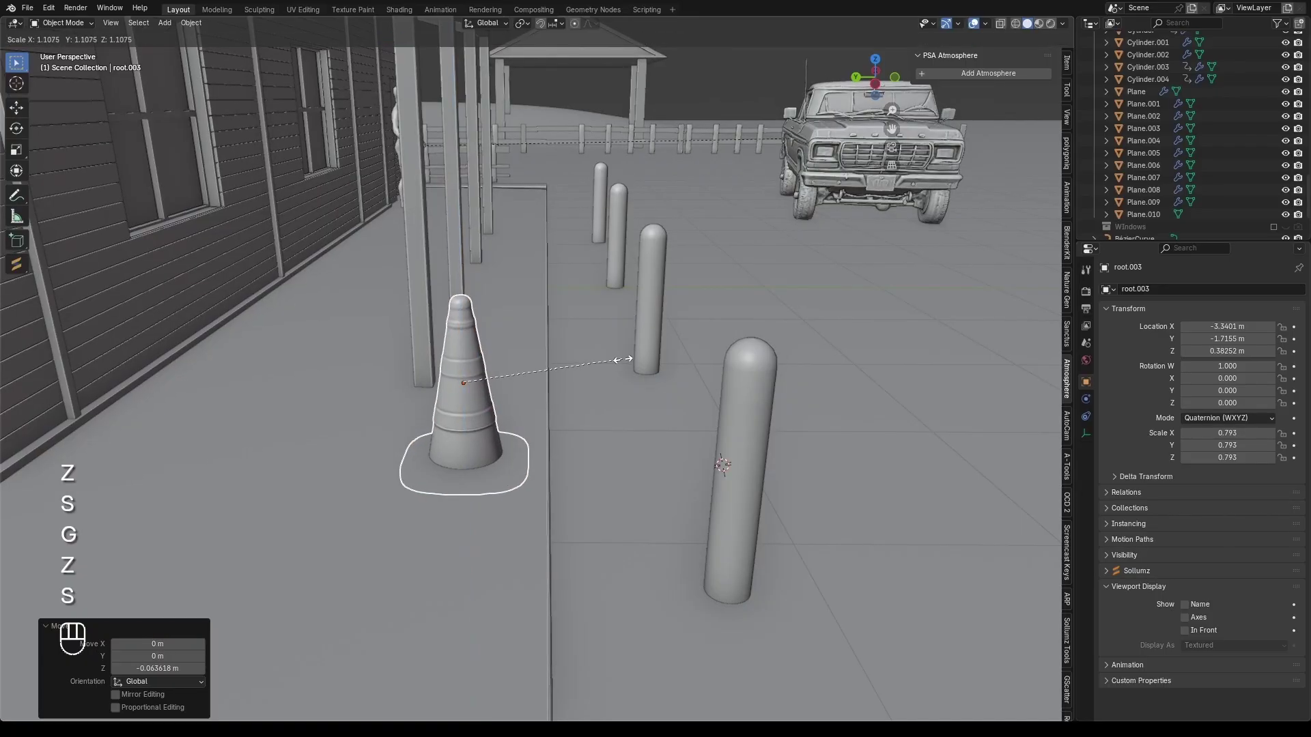
Step: Scale the traffic cone up by a factor of about 1.11 and toggle its isolated view
{"action": "left_click", "coordinate": [604, 365]}
{"action": "middle_click_drag", "start_coordinate": [614, 362], "coordinate": [557, 330]}
{"action": "key", "text": "slash"}
{"action": "scroll", "coordinate": [513, 348], "scroll_direction": "up", "scroll_amount": 2}
{"action": "scroll", "coordinate": [546, 368], "scroll_direction": "down", "scroll_amount": 4}
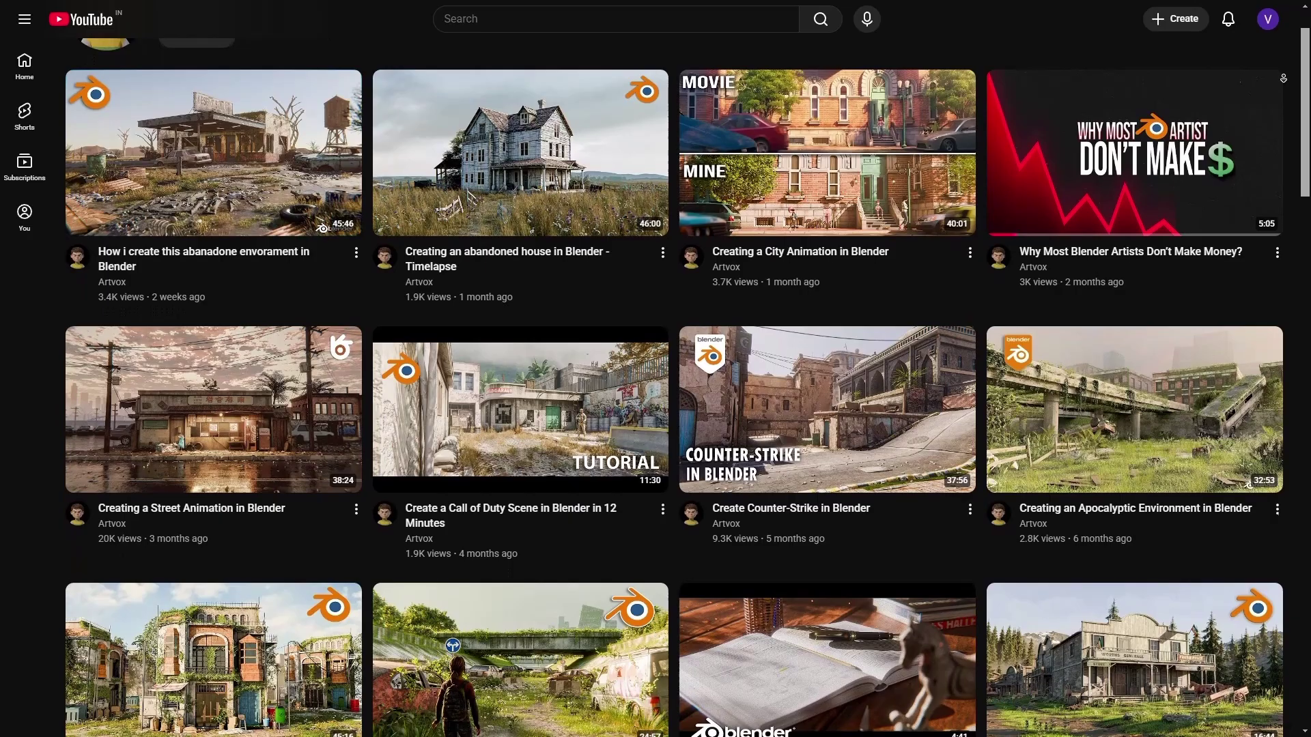
{"action": "scroll", "coordinate": [674, 387], "scroll_direction": "down", "scroll_amount": 2}
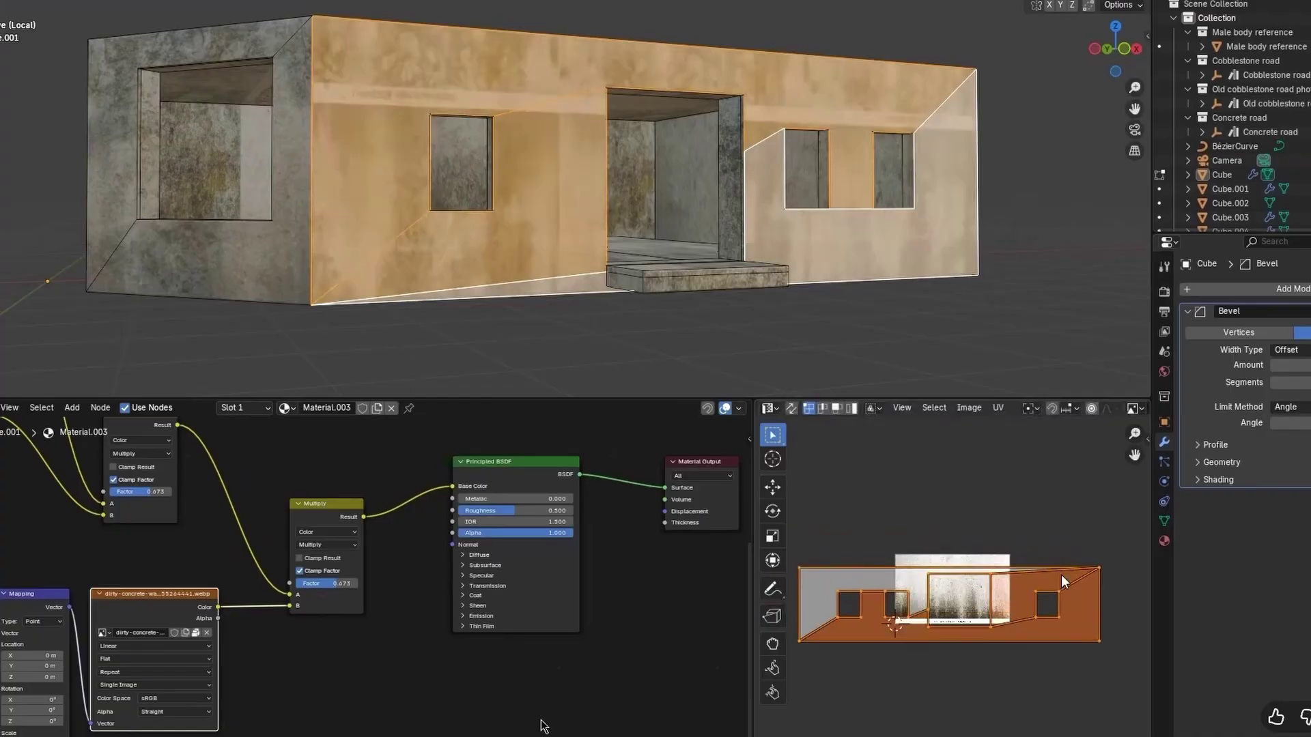
{"action": "key", "text": "s"}
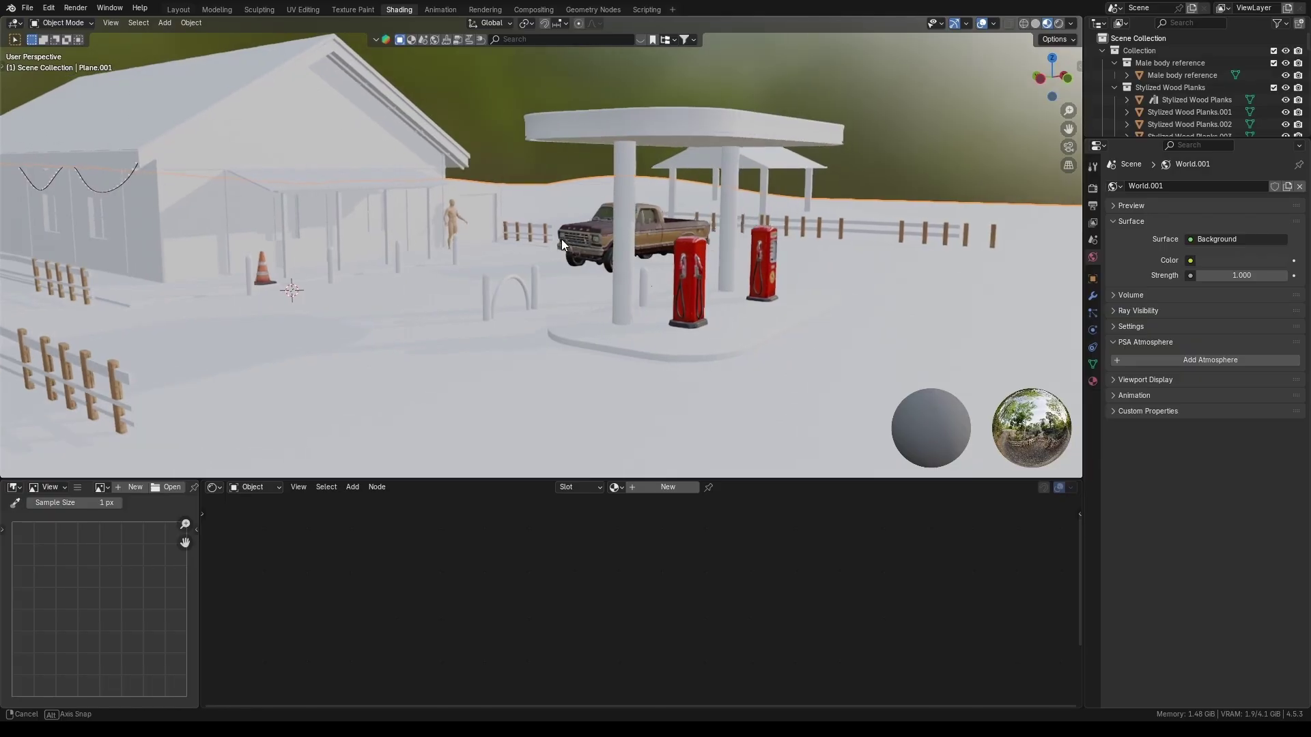
Step: Assign the Asphalt Tarmac Road material from the asset library to the ground plane
{"action": "middle_click_drag", "start_coordinate": [562, 239], "coordinate": [551, 242]}
{"action": "scroll", "coordinate": [579, 231], "scroll_direction": "up", "scroll_amount": 1}
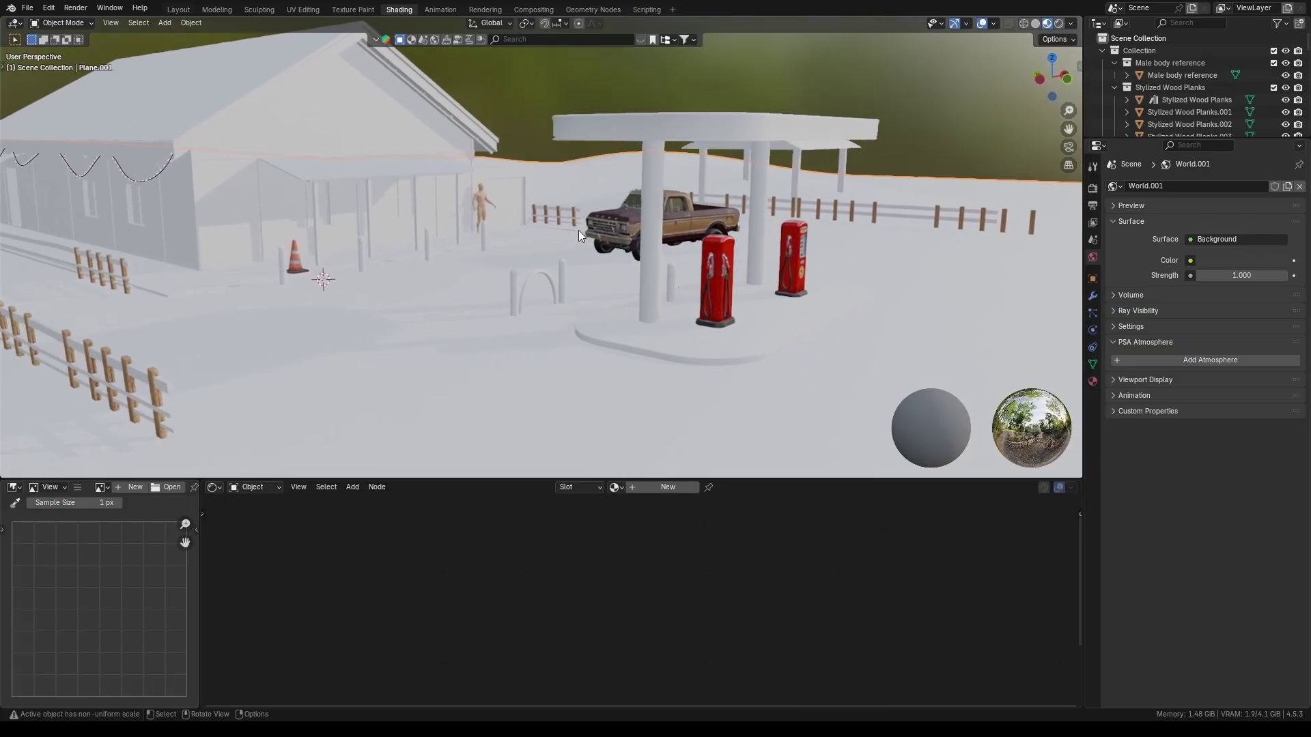
{"action": "scroll", "coordinate": [579, 231], "scroll_direction": "down", "scroll_amount": 4}
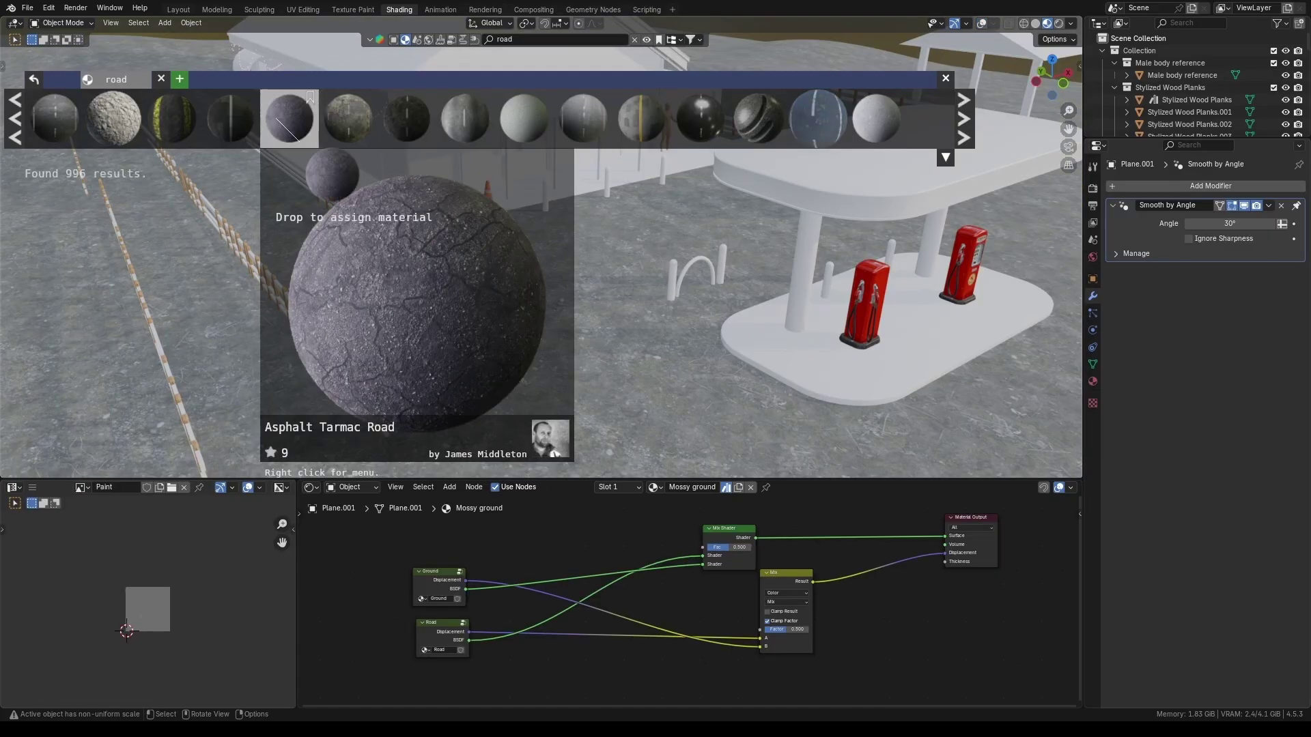
{"action": "left_click_drag", "start_coordinate": [320, 164], "coordinate": [654, 281]}
{"action": "scroll", "coordinate": [684, 164], "scroll_direction": "up", "scroll_amount": 2}
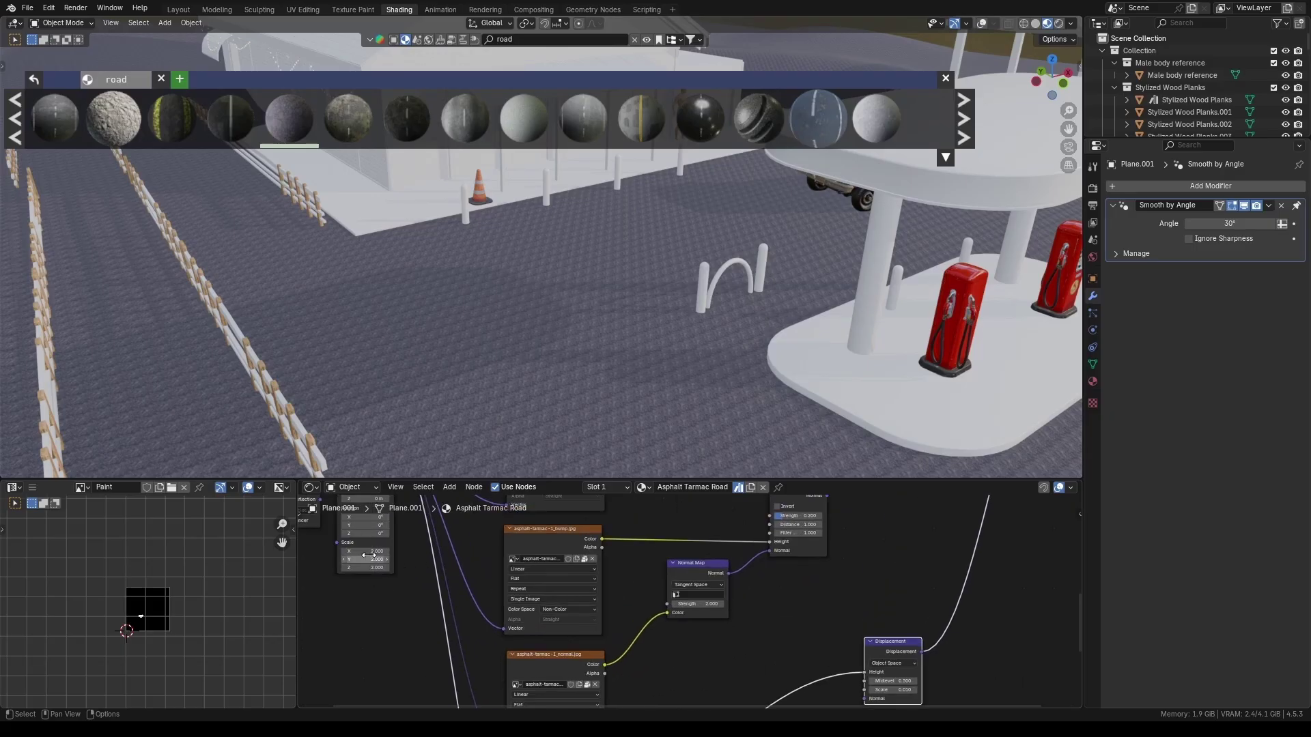
Step: Set the Asphalt Tarmac Road material's mapping scale to -0.100 on X, Y and Z
{"action": "left_click_drag", "start_coordinate": [365, 551], "coordinate": [406, 551]}
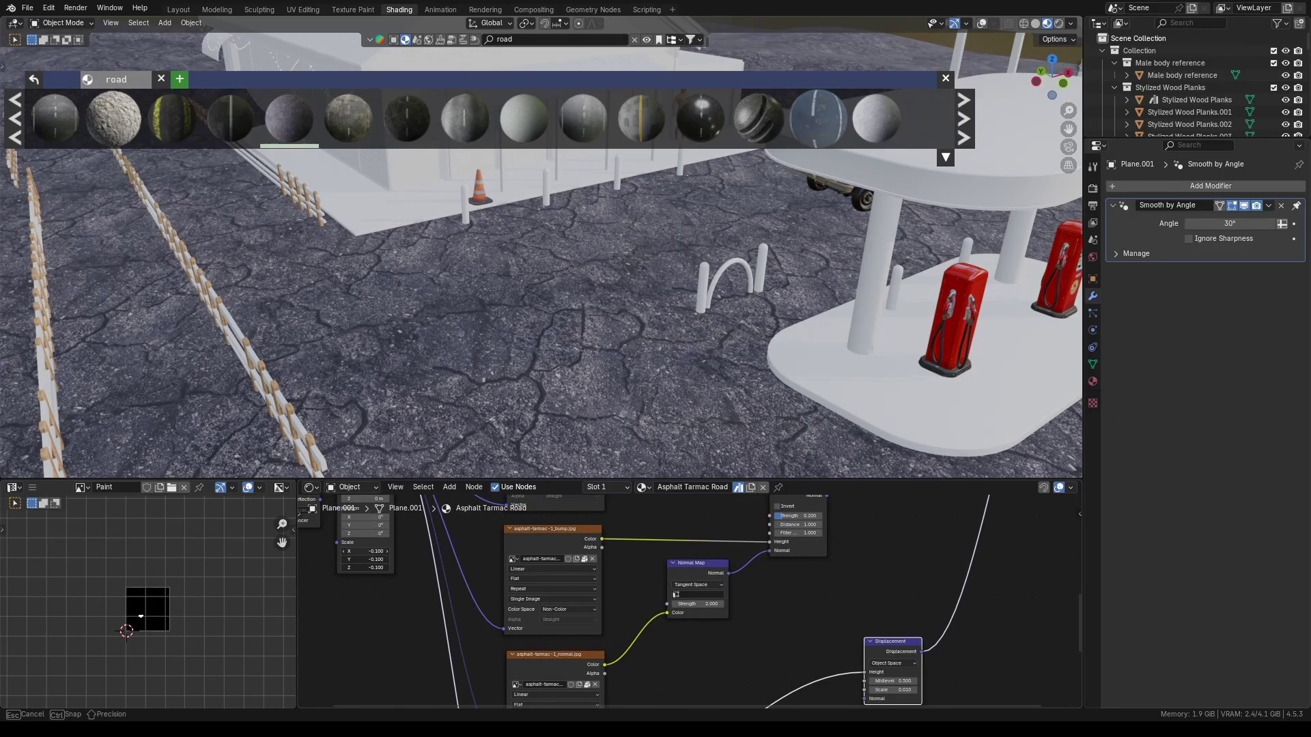
{"action": "scroll", "coordinate": [535, 374], "scroll_direction": "down", "scroll_amount": 5}
{"action": "scroll", "coordinate": [595, 383], "scroll_direction": "up", "scroll_amount": 3}
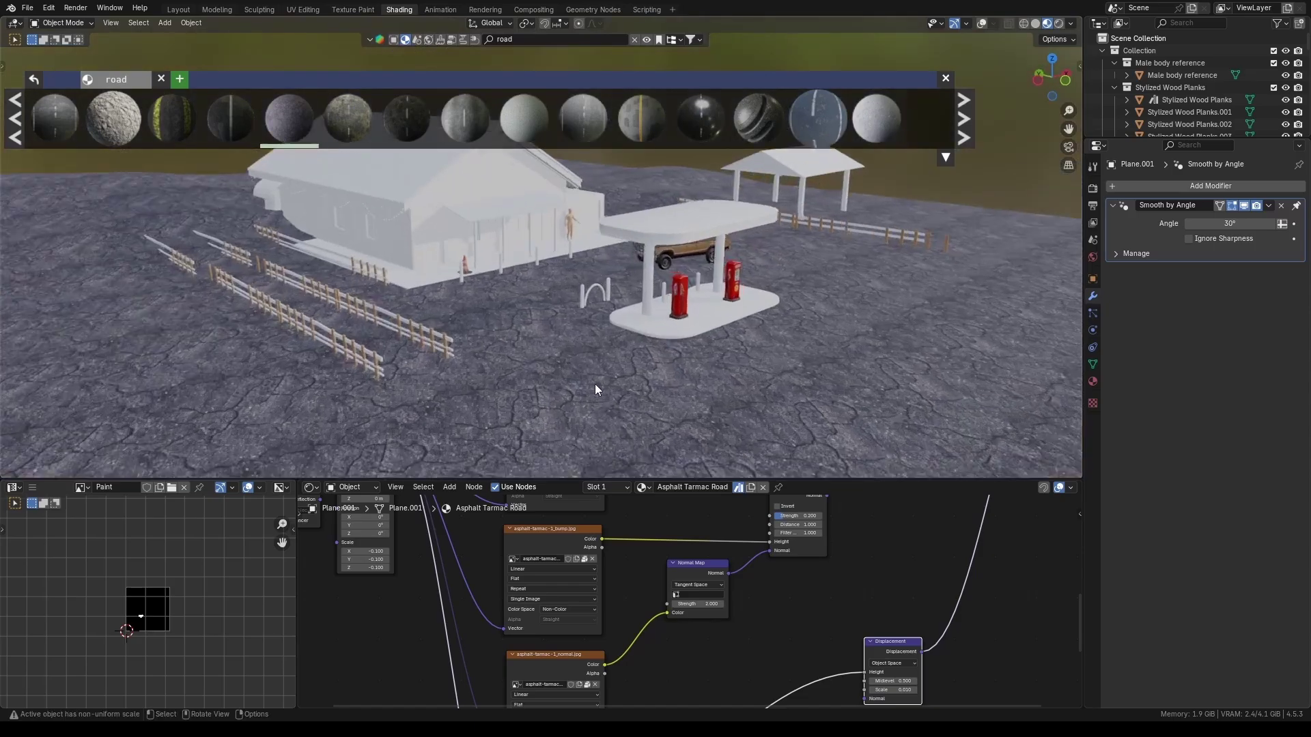
{"action": "mouse_move", "coordinate": [606, 293]}
{"action": "middle_mouse_down"}
{"action": "mouse_move", "coordinate": [633, 332]}
{"action": "mouse_move", "coordinate": [604, 319]}
{"action": "middle_mouse_up"}
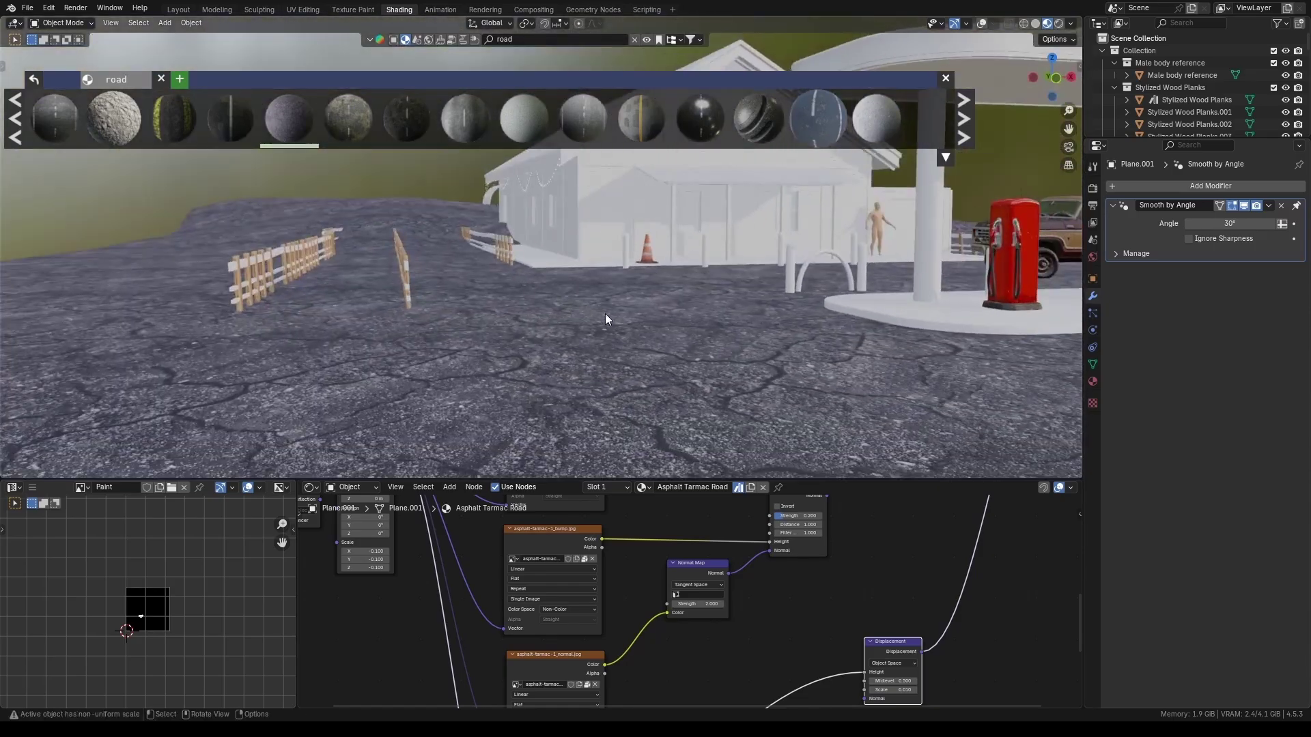
{"action": "middle_click_drag", "start_coordinate": [665, 273], "coordinate": [731, 325]}
{"action": "scroll", "coordinate": [653, 272], "scroll_direction": "down", "scroll_amount": 4}
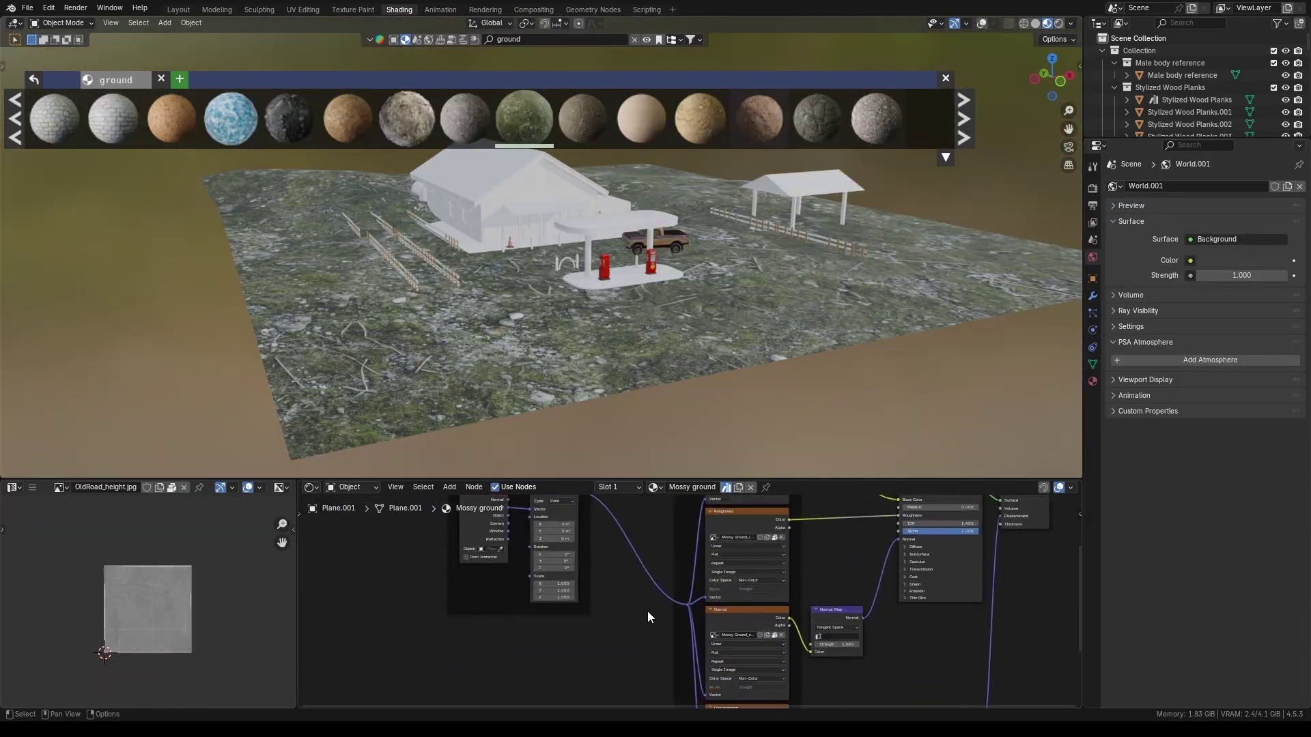
Step: Set the Mossy ground material's mapping scale to 7.200 on X, Y and Z
{"action": "middle_click_drag", "start_coordinate": [573, 560], "coordinate": [604, 601]}
{"action": "scroll", "coordinate": [604, 601], "scroll_direction": "up", "scroll_amount": 3}
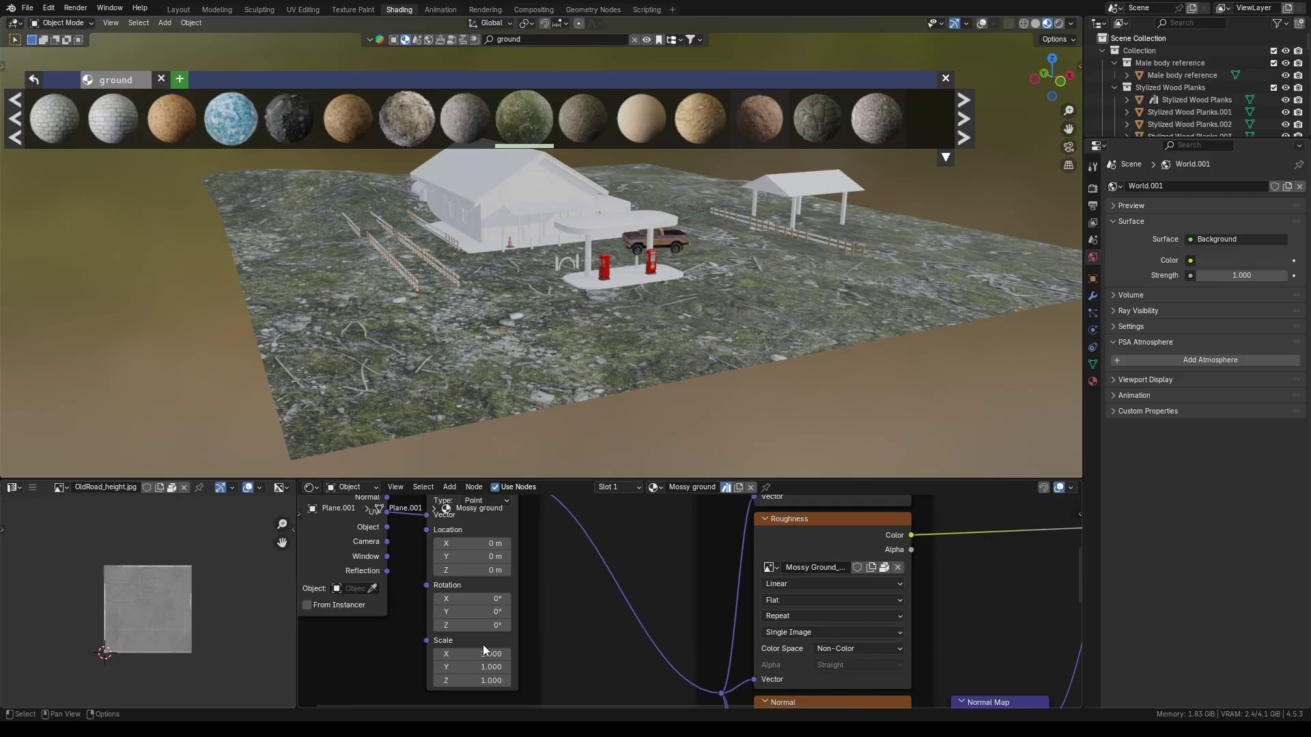
{"action": "left_click_drag", "start_coordinate": [471, 658], "coordinate": [526, 658]}
{"action": "scroll", "coordinate": [432, 265], "scroll_direction": "up", "scroll_amount": 6}
{"action": "scroll", "coordinate": [441, 359], "scroll_direction": "down", "scroll_amount": 5}
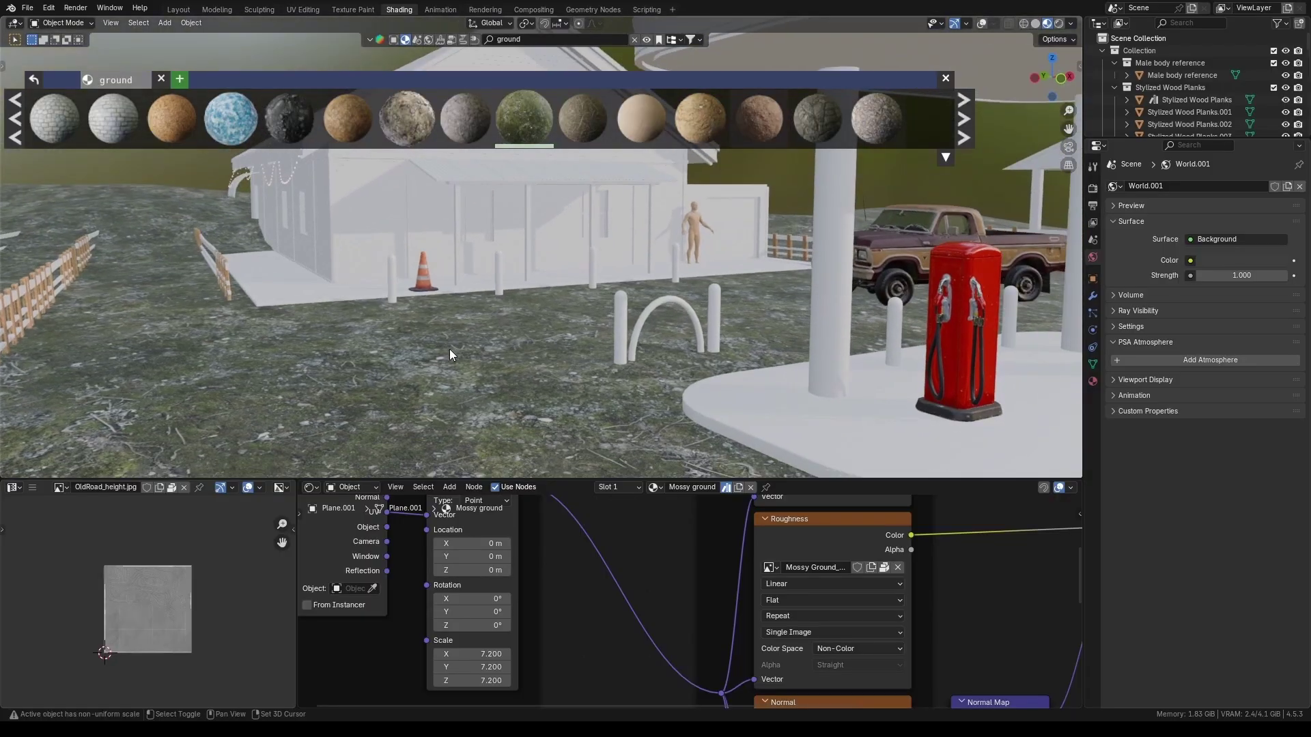
Step: Combine all Mossy ground nodes except the Material Output into one node group and leave the group
{"action": "key", "text": "Home"}
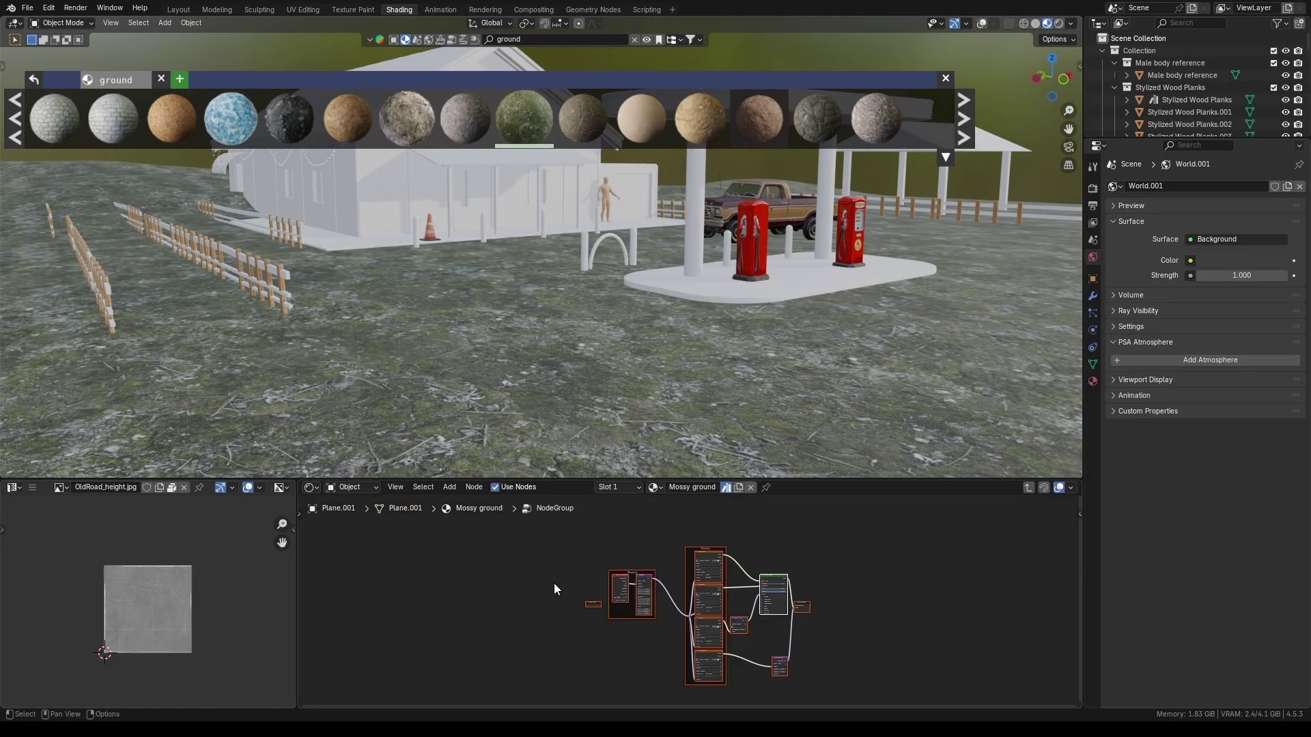
{"action": "key", "text": "ctrl+g"}
{"action": "key", "text": "g"}
{"action": "left_click", "coordinate": [623, 612]}
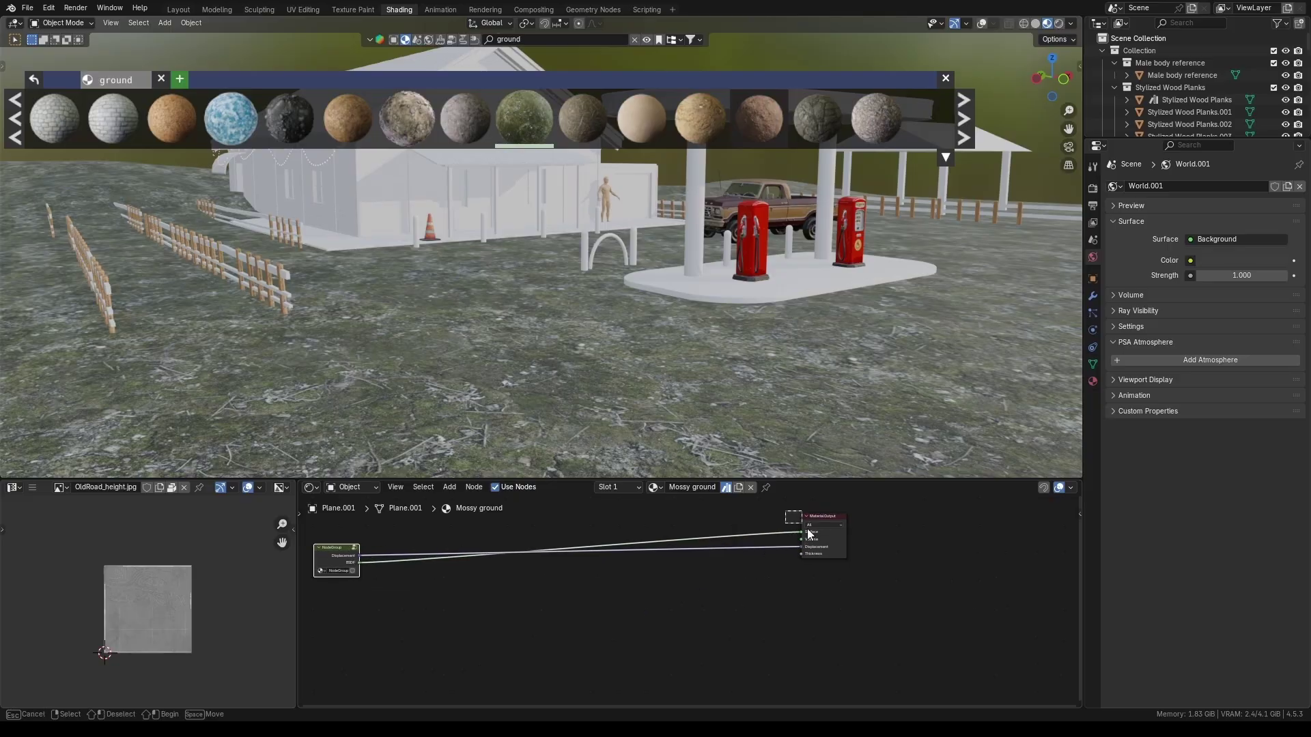
{"action": "key", "text": "Tab"}
{"action": "scroll", "coordinate": [719, 632], "scroll_direction": "up", "scroll_amount": 2}
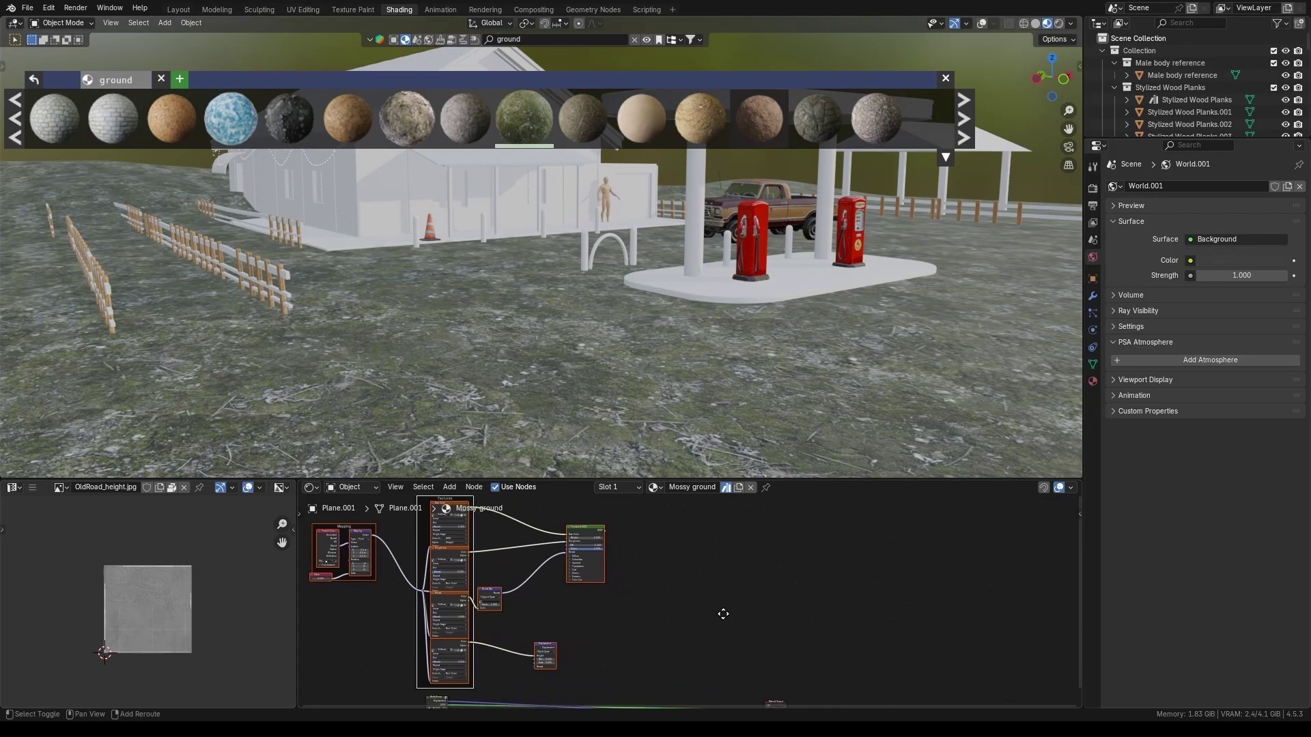
Step: Undo the last node edits and combine the road texture and shader nodes into a second node group
{"action": "key", "text": "ctrl+z"}
{"action": "key", "text": "ctrl+z"}
{"action": "key", "text": "ctrl+z"}
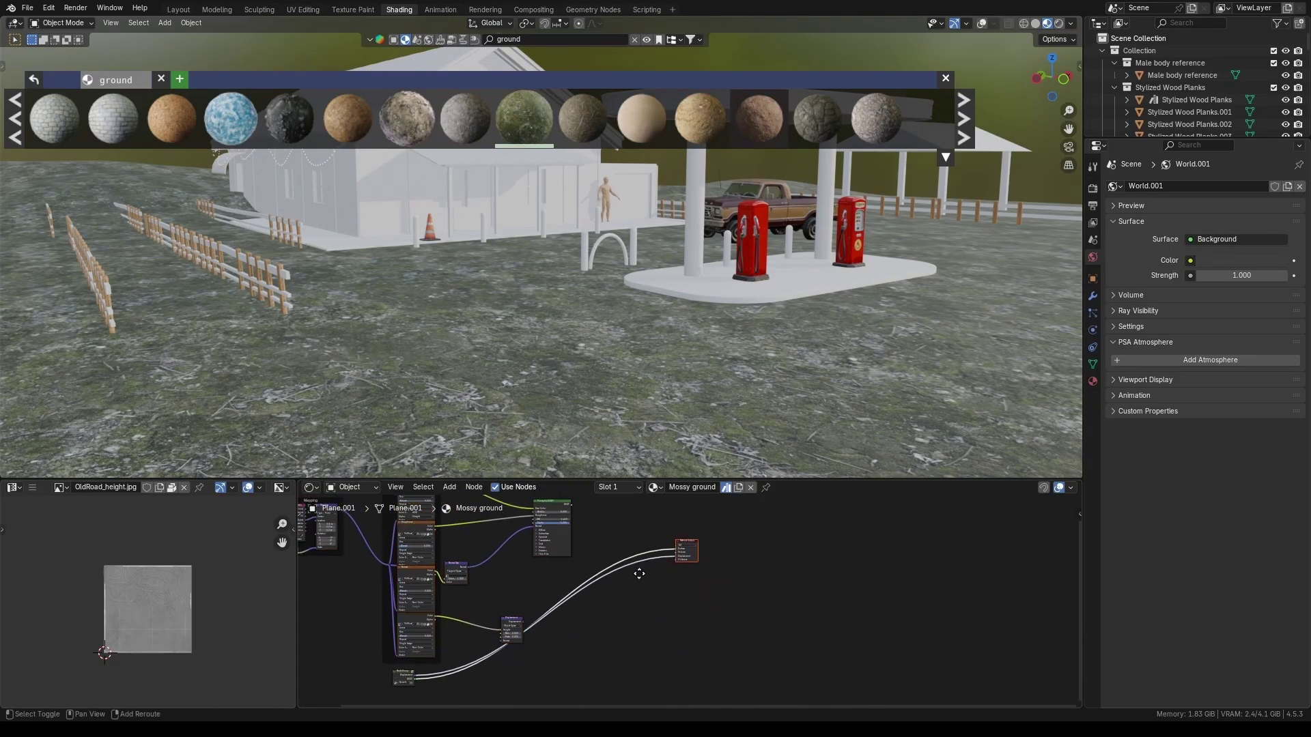
{"action": "left_click_drag", "start_coordinate": [461, 536], "coordinate": [539, 565]}
{"action": "left_click_drag", "start_coordinate": [649, 604], "coordinate": [649, 627]}
{"action": "key", "text": "ctrl+g"}
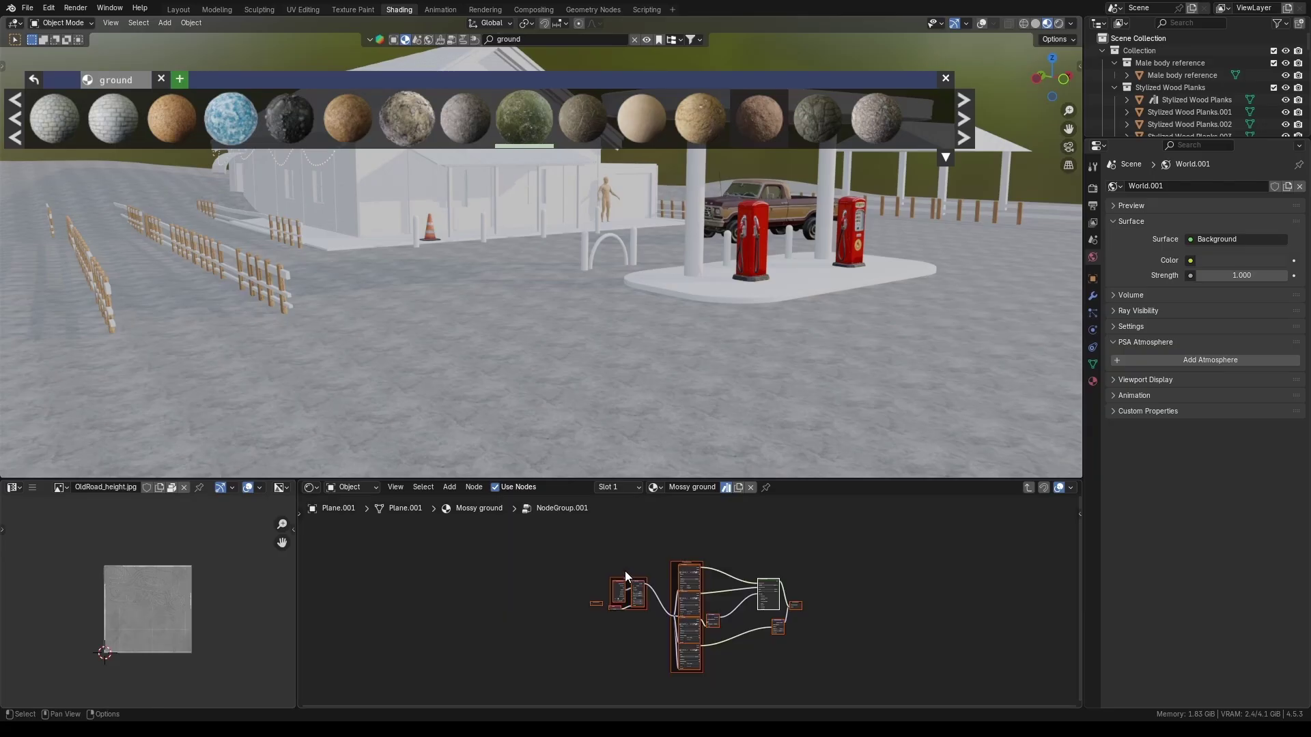
{"action": "key", "text": "Tab"}
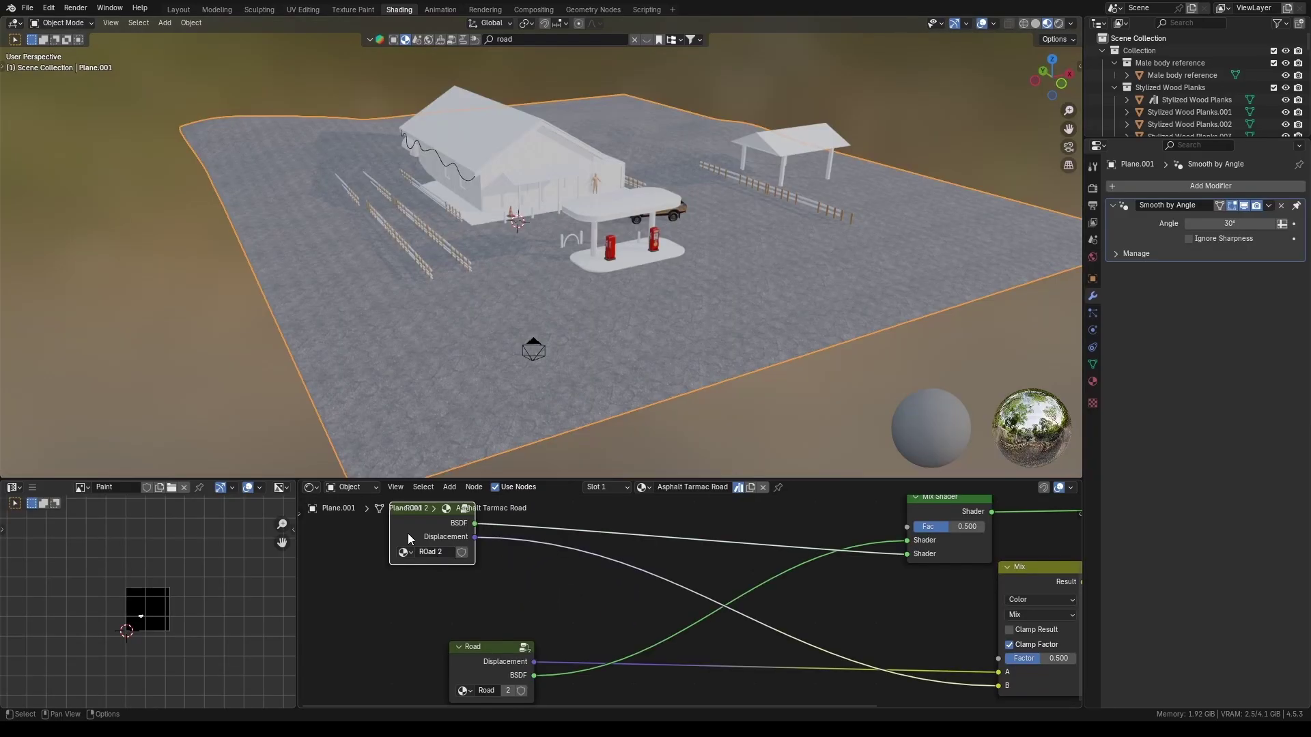
Step: Inside the ROad 2 group, set all image textures to Box projection with a blend of 0.3
{"action": "key", "text": "Tab"}
{"action": "key", "text": "Home"}
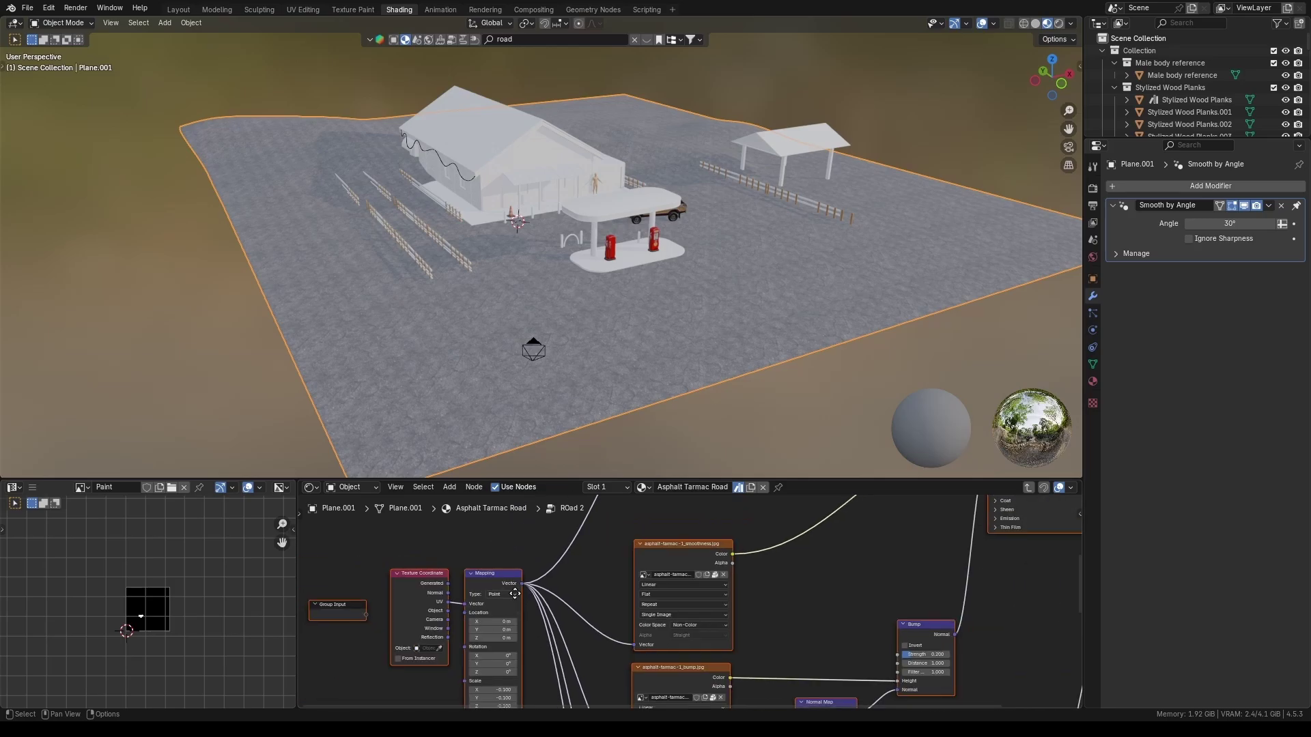
{"action": "scroll", "coordinate": [603, 627], "scroll_direction": "up", "scroll_amount": 3}
{"action": "left_click", "coordinate": [603, 628]}
{"action": "left_click", "coordinate": [586, 654], "text": "alt"}
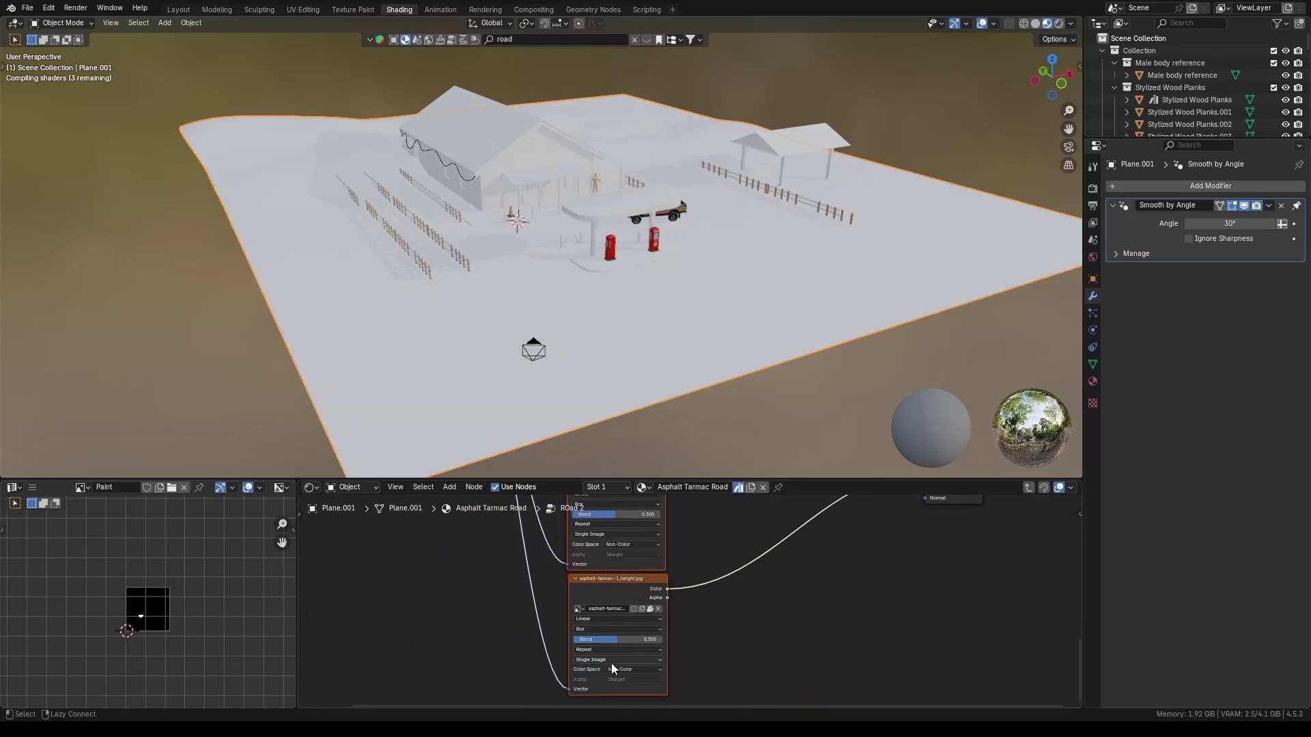
{"action": "left_click", "coordinate": [652, 640]}
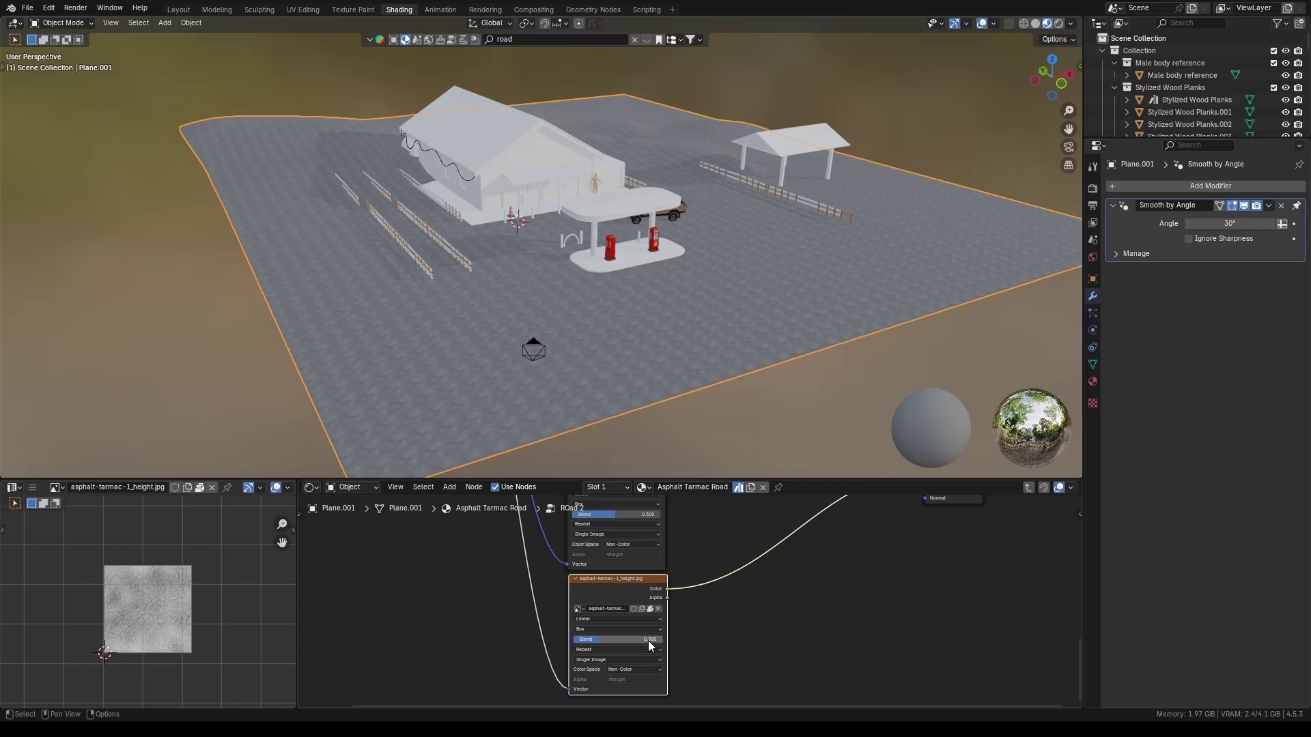
{"action": "scroll", "coordinate": [648, 640], "scroll_direction": "down", "scroll_amount": 5}
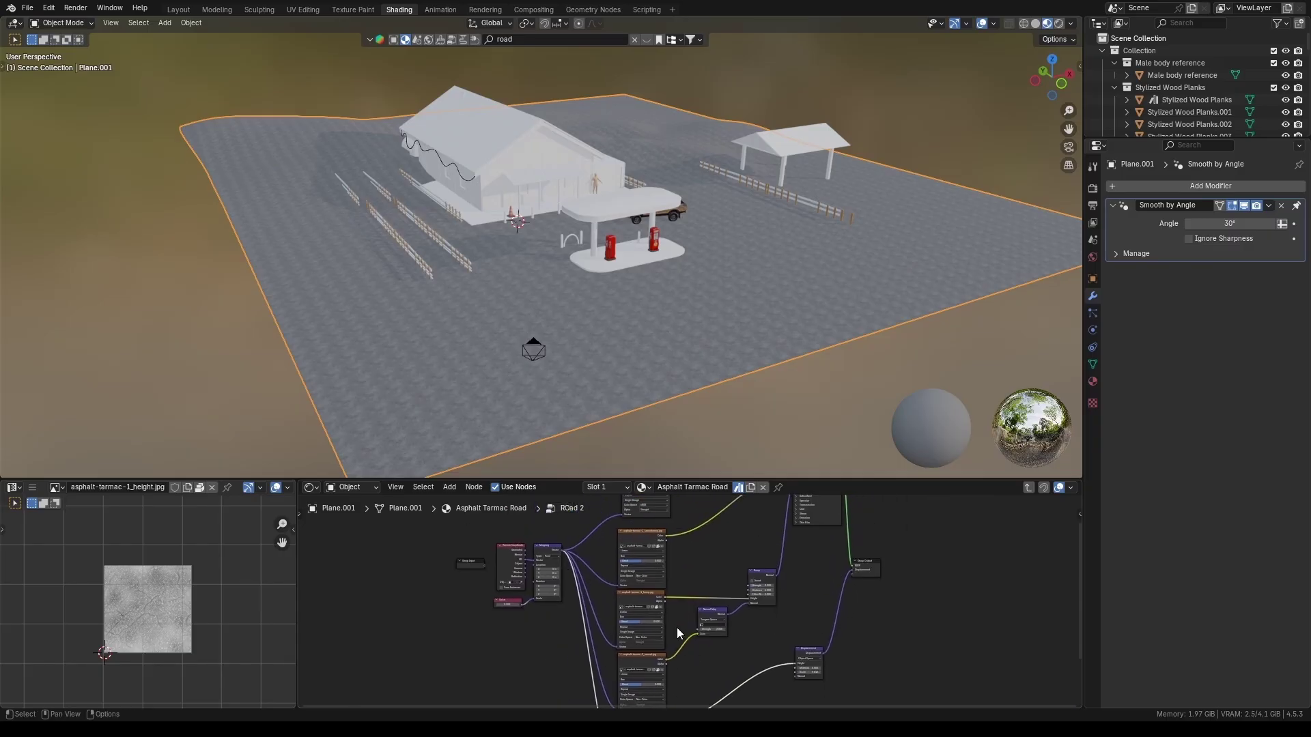
Step: Add a Mix Shader node and a color Mix node between the Ground and Road groups and the Material Output
{"action": "scroll", "coordinate": [677, 628], "scroll_direction": "up", "scroll_amount": 6}
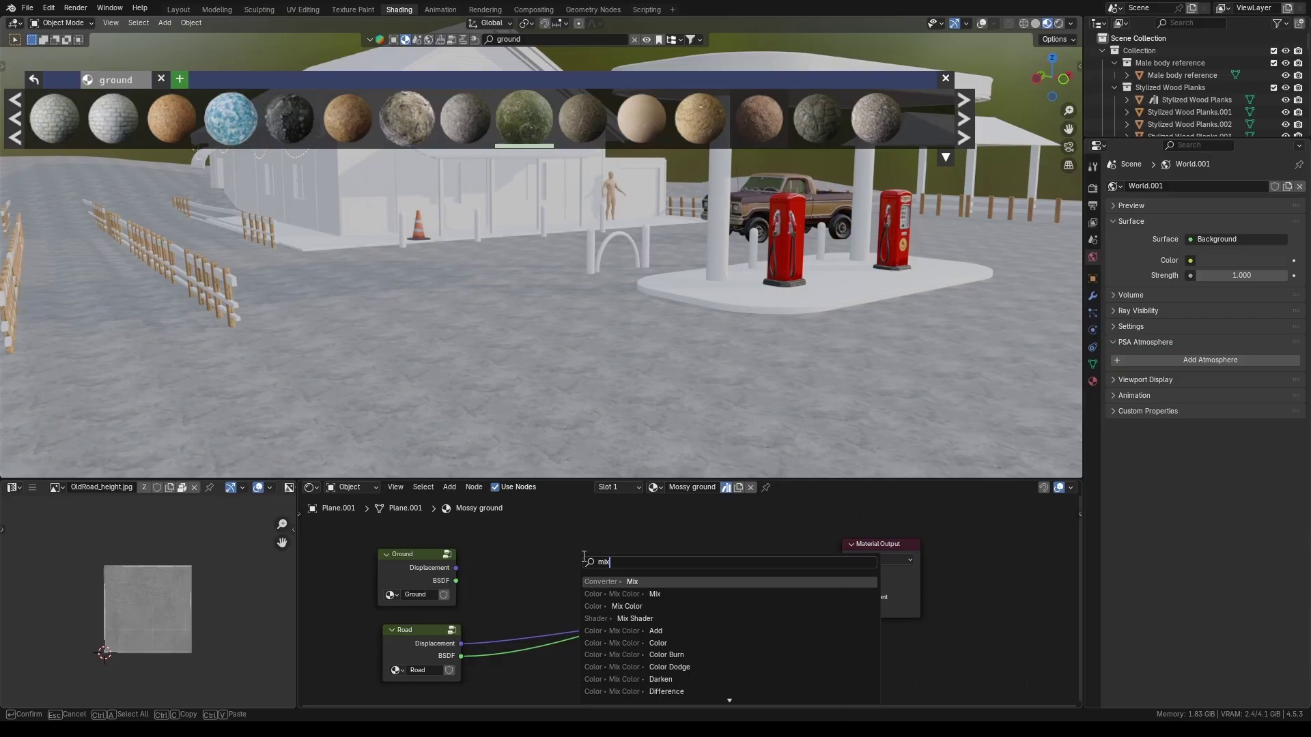
{"action": "key", "text": "Down"}
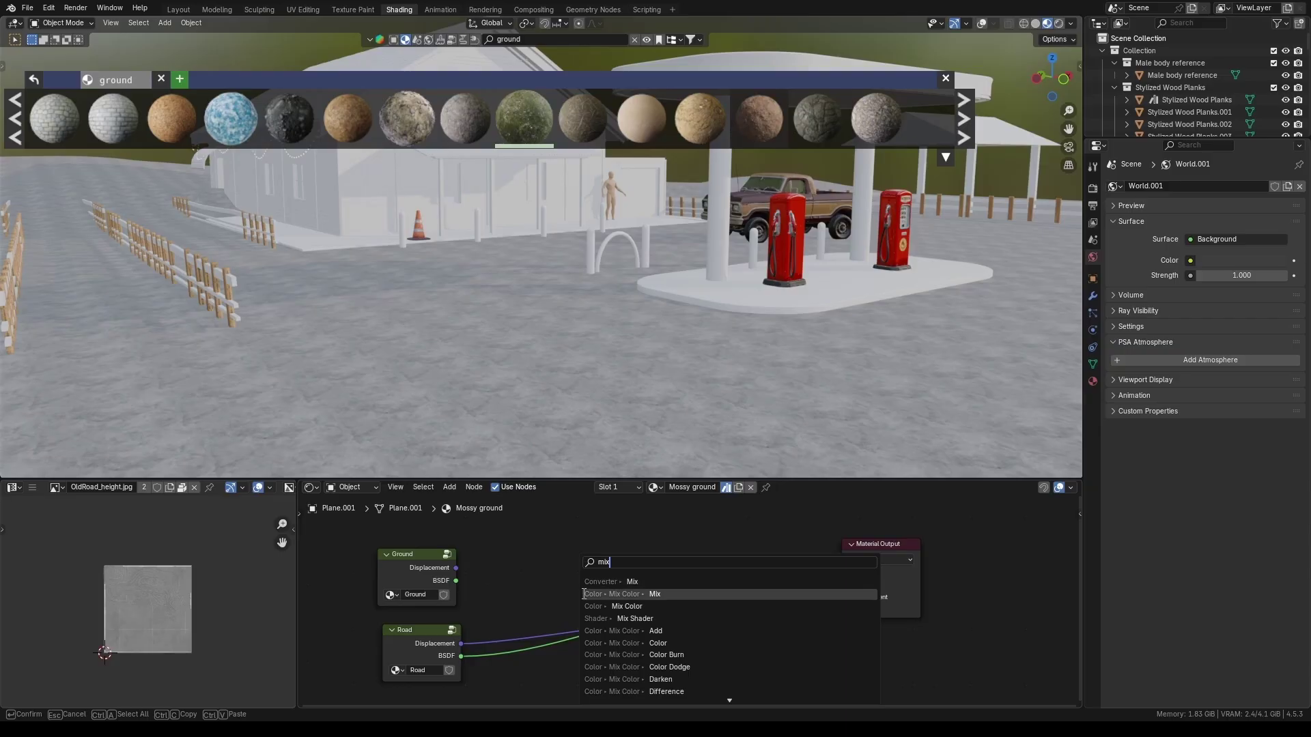
{"action": "key", "text": "Down"}
{"action": "key", "text": "Down"}
{"action": "key", "text": "Return"}
{"action": "left_click", "coordinate": [601, 540]}
{"action": "key", "text": "shift+a"}
{"action": "type", "text": "m"}
{"action": "left_click", "coordinate": [734, 577]}
{"action": "left_click", "coordinate": [678, 601]}
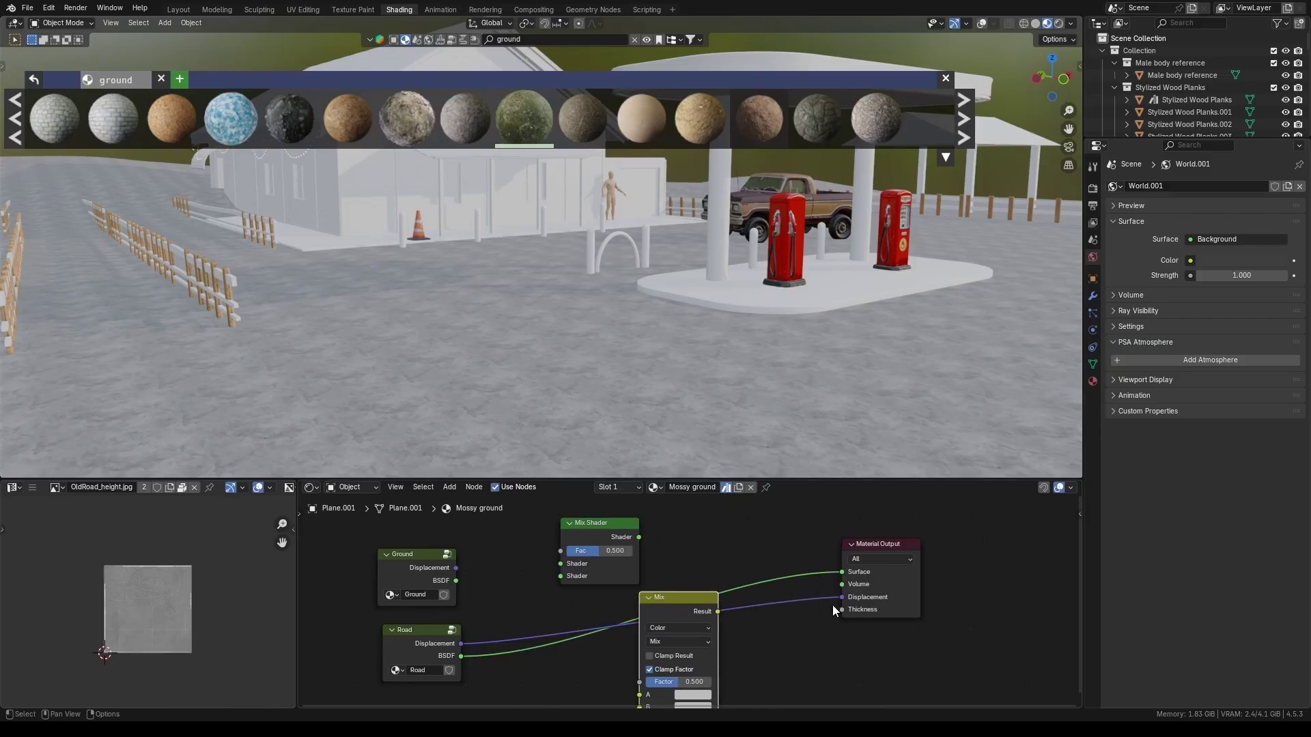
Step: Link the Road and Ground BSDFs through the Mix Shader and their displacements through the Mix node to the Material Output
{"action": "left_click_drag", "start_coordinate": [842, 596], "coordinate": [627, 633]}
{"action": "scroll", "coordinate": [627, 633], "scroll_direction": "down", "scroll_amount": 1}
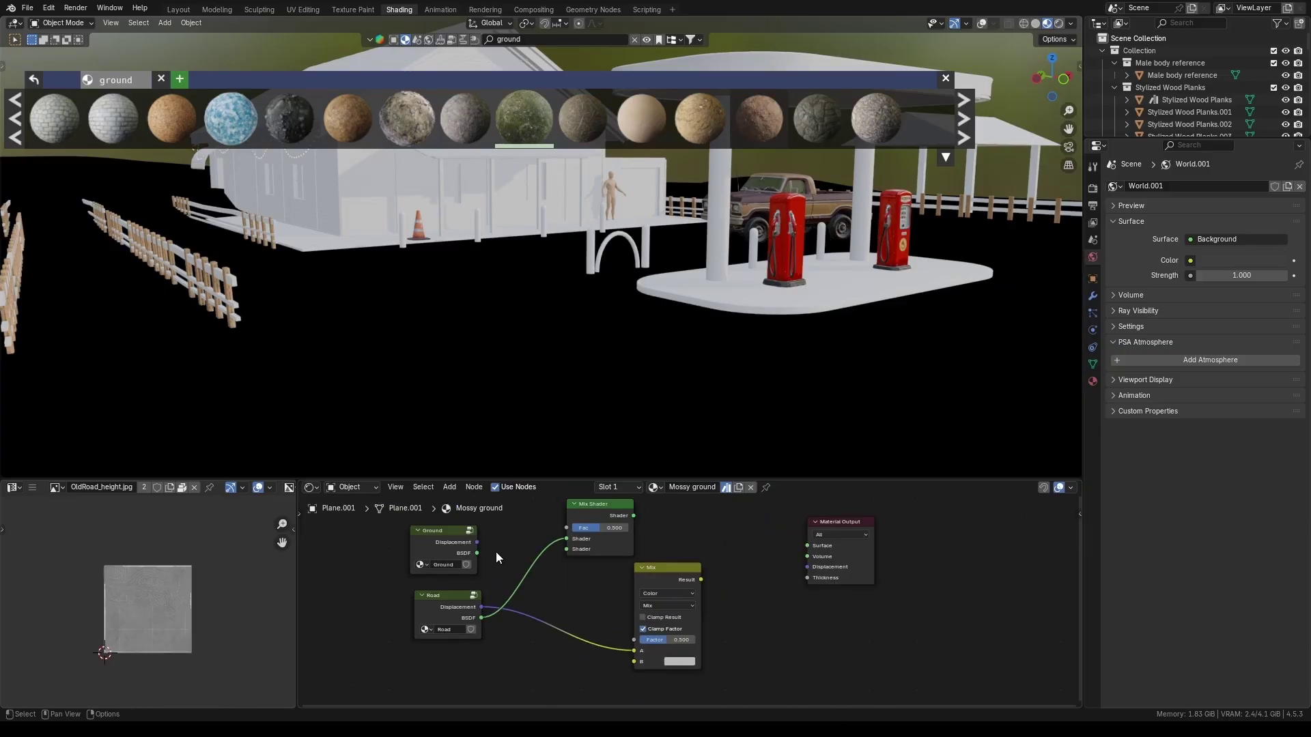
{"action": "left_click_drag", "start_coordinate": [481, 544], "coordinate": [630, 661]}
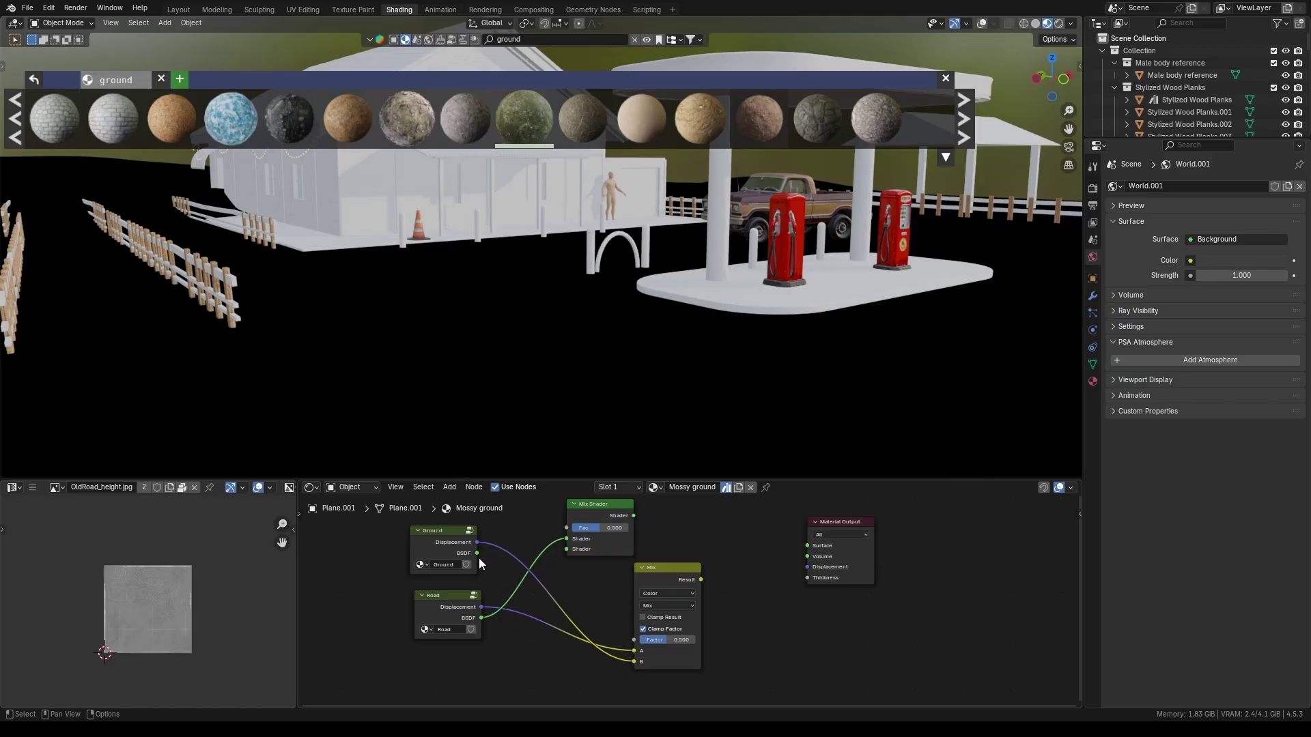
{"action": "left_click_drag", "start_coordinate": [530, 544], "coordinate": [555, 548]}
{"action": "scroll", "coordinate": [636, 398], "scroll_direction": "down", "scroll_amount": 2}
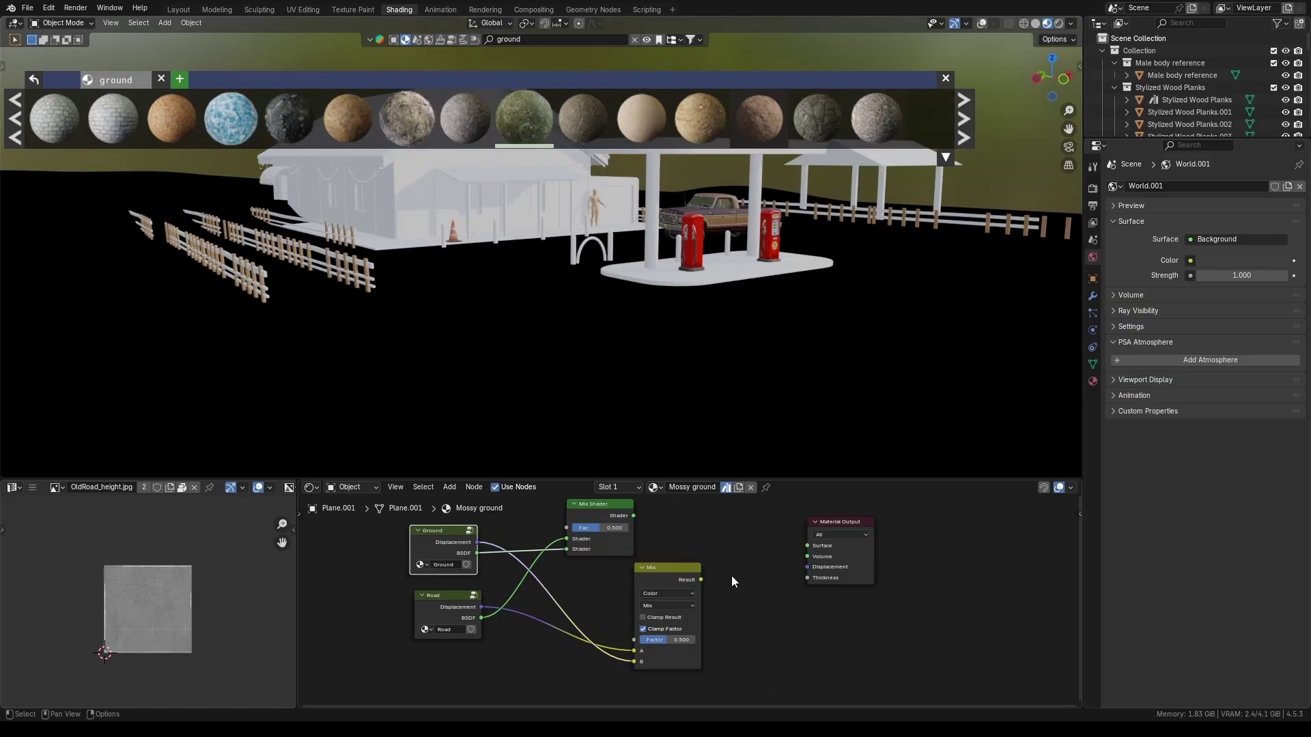
{"action": "left_click_drag", "start_coordinate": [796, 540], "coordinate": [811, 567]}
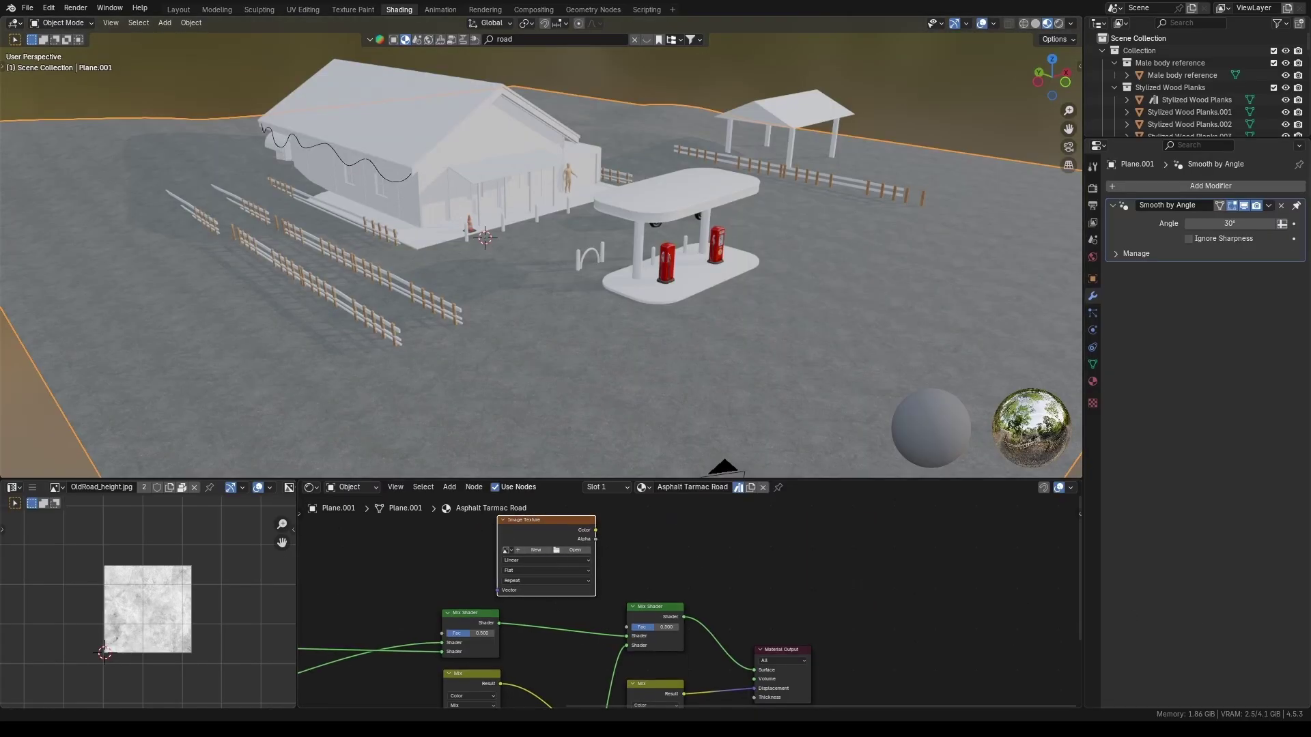
Step: Create a new black 1024 × 1024 px image named Ground in the Image Texture node
{"action": "left_click", "coordinate": [536, 549]}
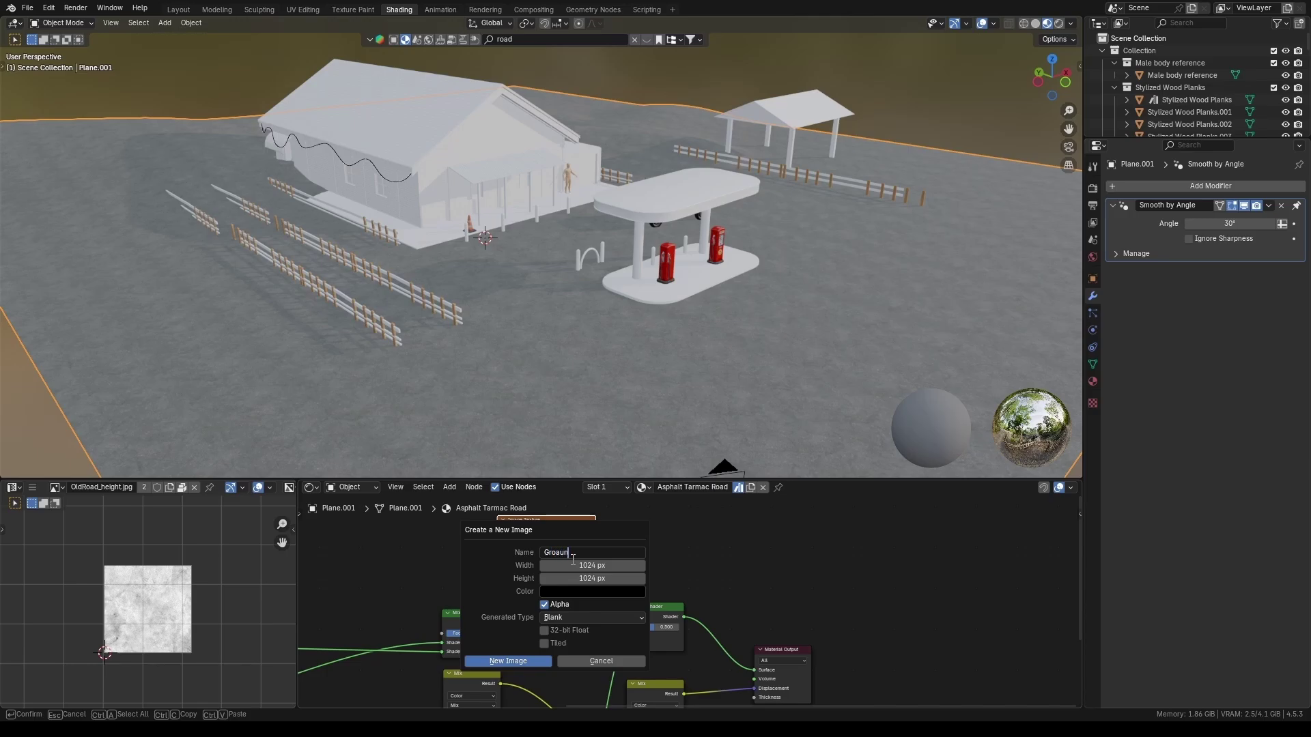
{"action": "type", "text": "Groaun"}
{"action": "key", "text": "Return"}
Step: Link the Ground image's color to the factor inputs of the final Mix Shader and Mix nodes
{"action": "scroll", "coordinate": [658, 606], "scroll_direction": "up", "scroll_amount": 2, "text": "shift"}
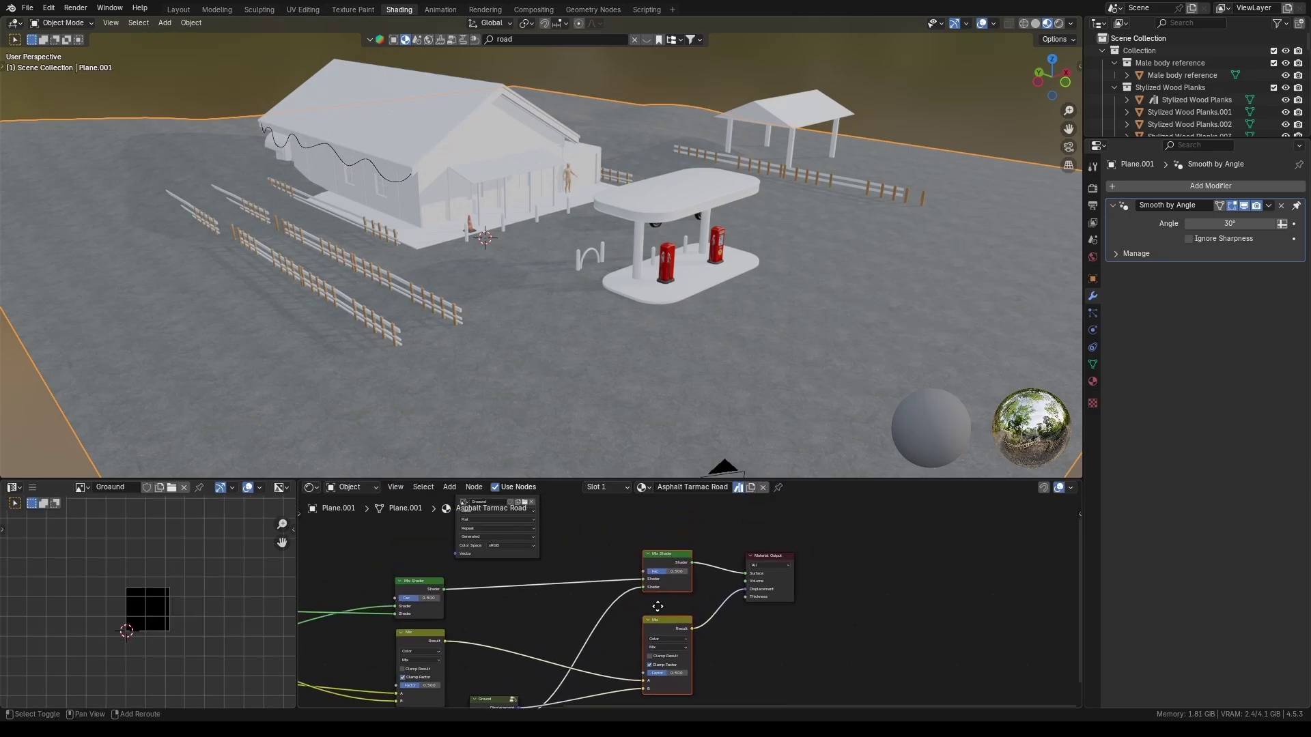
{"action": "scroll", "coordinate": [657, 606], "scroll_direction": "down", "scroll_amount": 1, "text": "shift"}
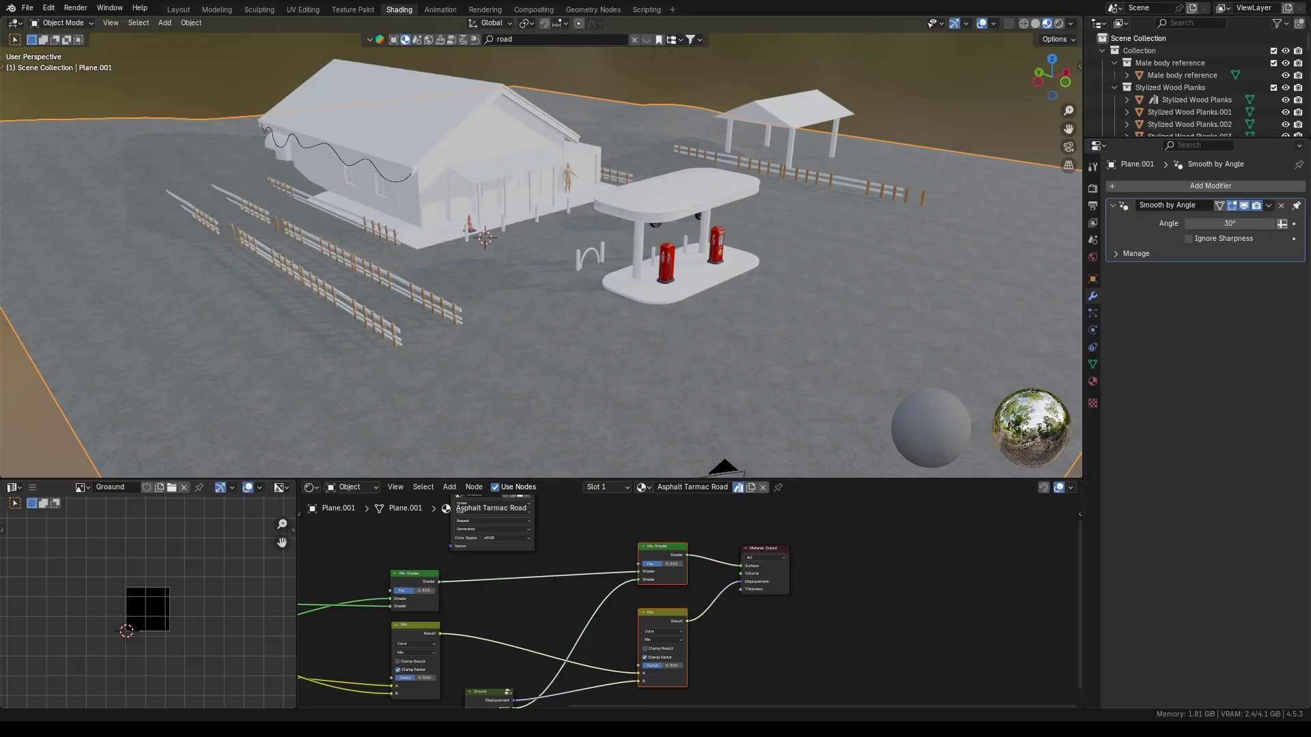
{"action": "scroll", "coordinate": [657, 606], "scroll_direction": "down", "scroll_amount": 1}
{"action": "left_click_drag", "start_coordinate": [640, 589], "coordinate": [644, 667]}
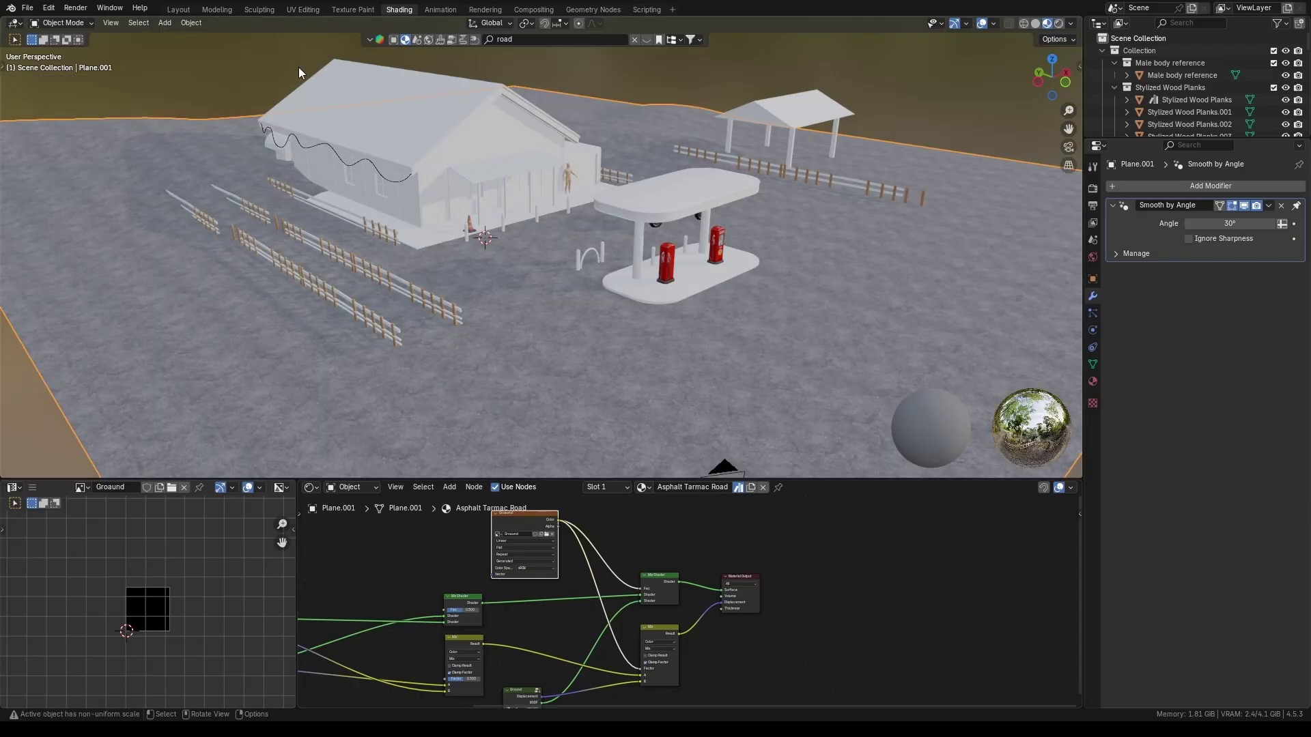
Step: Paint the Ground mask with the hard brush, 50 px radius and full strength, to lay asphalt between the store and the pump island
{"action": "left_click", "coordinate": [353, 10]}
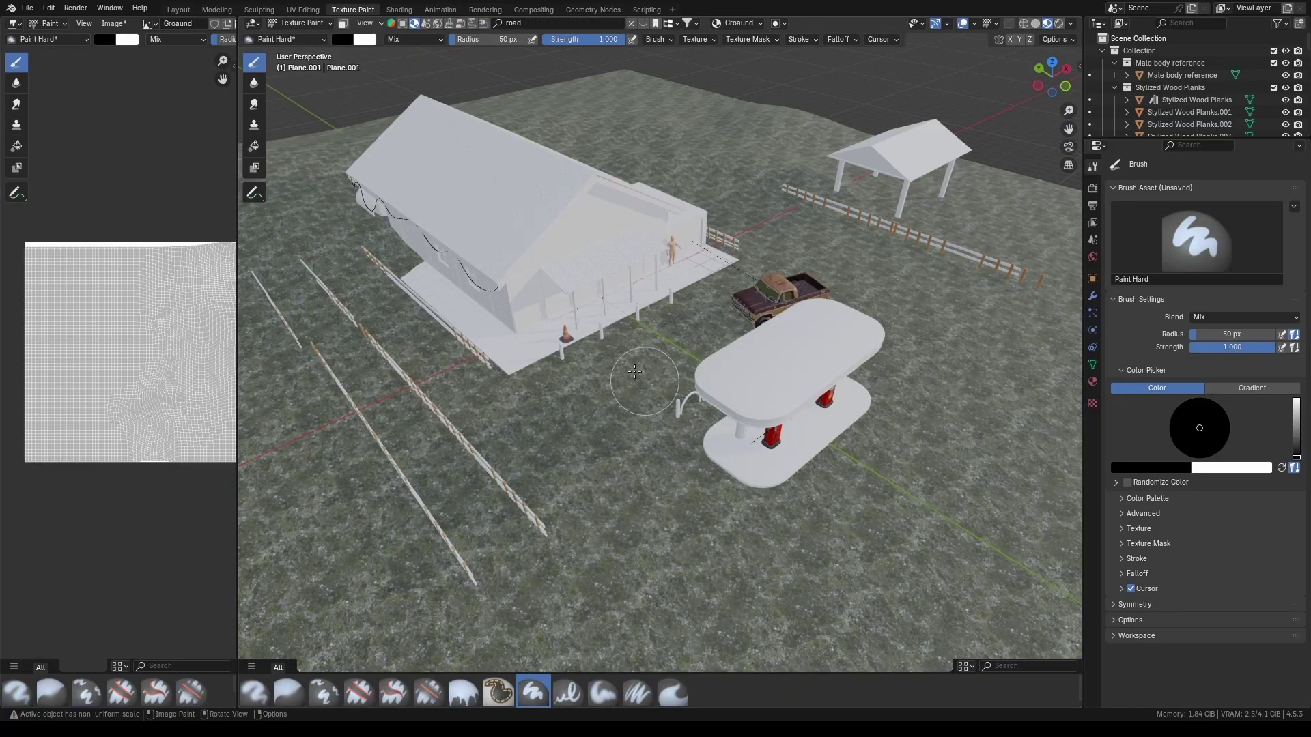
{"action": "mouse_move", "coordinate": [632, 369]}
{"action": "left_mouse_down"}
{"action": "mouse_move", "coordinate": [594, 381]}
{"action": "mouse_move", "coordinate": [613, 434]}
{"action": "mouse_move", "coordinate": [594, 390]}
{"action": "left_mouse_up"}
{"action": "key", "text": "ctrl+z"}
{"action": "mouse_move", "coordinate": [704, 347]}
{"action": "middle_mouse_down"}
{"action": "mouse_move", "coordinate": [683, 321]}
{"action": "mouse_move", "coordinate": [686, 290]}
{"action": "mouse_move", "coordinate": [687, 338]}
{"action": "mouse_move", "coordinate": [683, 307]}
{"action": "middle_mouse_up"}
{"action": "left_click_drag", "start_coordinate": [656, 355], "coordinate": [703, 444]}
{"action": "middle_click_drag", "start_coordinate": [703, 444], "coordinate": [717, 410]}
{"action": "mouse_move", "coordinate": [716, 409]}
{"action": "left_mouse_down"}
{"action": "mouse_move", "coordinate": [754, 483]}
{"action": "mouse_move", "coordinate": [873, 433]}
{"action": "left_mouse_up"}
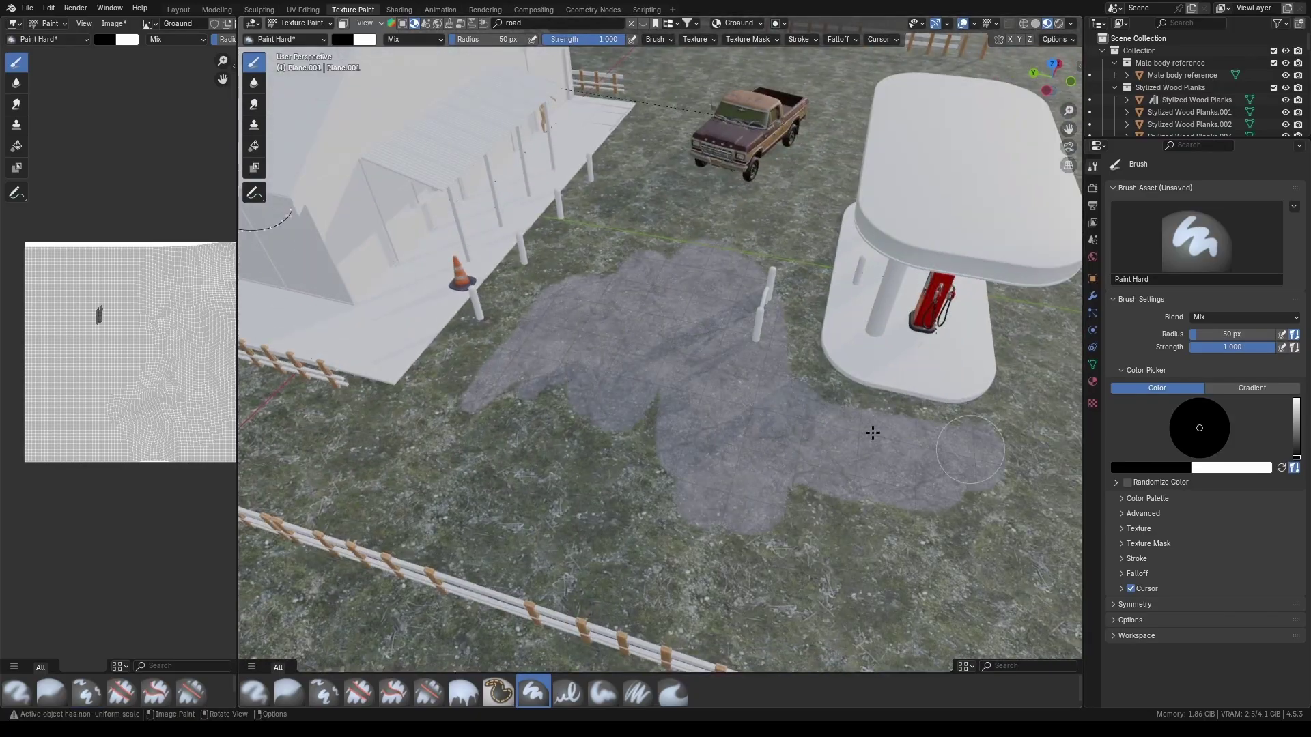
{"action": "left_click_drag", "start_coordinate": [805, 399], "coordinate": [460, 388]}
{"action": "mouse_move", "coordinate": [549, 299]}
{"action": "left_mouse_down"}
{"action": "mouse_move", "coordinate": [596, 251]}
{"action": "mouse_move", "coordinate": [656, 142]}
{"action": "mouse_move", "coordinate": [781, 145]}
{"action": "mouse_move", "coordinate": [806, 281]}
{"action": "left_mouse_up"}
{"action": "middle_click_drag", "start_coordinate": [805, 281], "coordinate": [901, 307]}
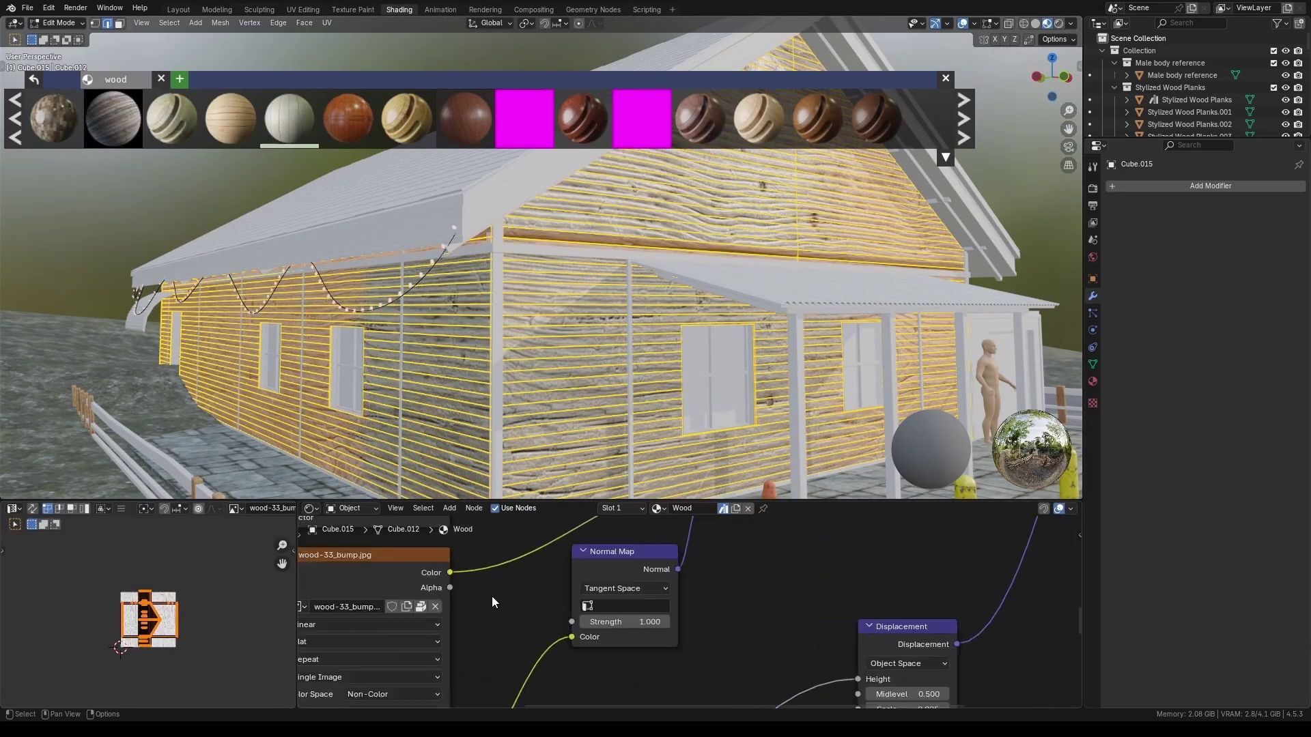
Step: Finish editing the store walls and apply the Metal red roof material to the corrugated porch roof
{"action": "middle_click_drag", "start_coordinate": [491, 596], "coordinate": [614, 547]}
{"action": "key", "text": "Tab"}
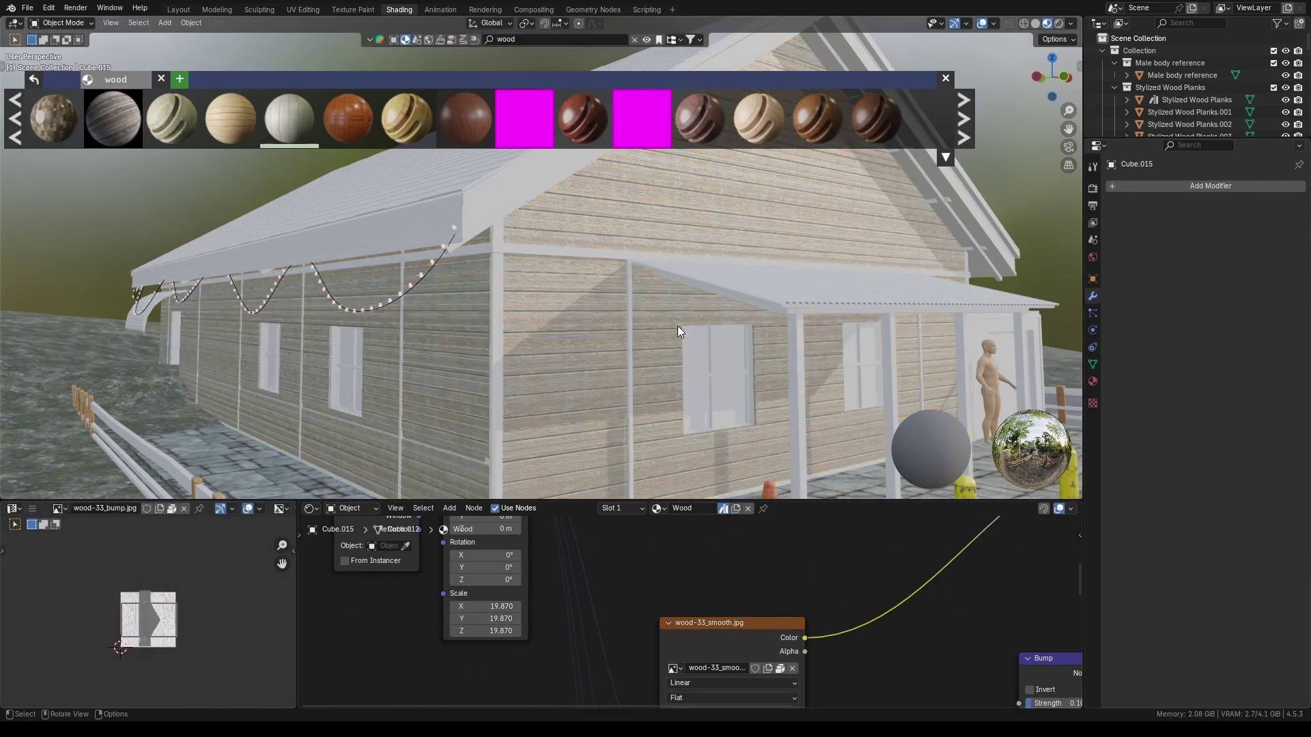
{"action": "scroll", "coordinate": [538, 281], "scroll_direction": "up", "scroll_amount": 3}
{"action": "left_click_drag", "start_coordinate": [347, 117], "coordinate": [669, 246]}
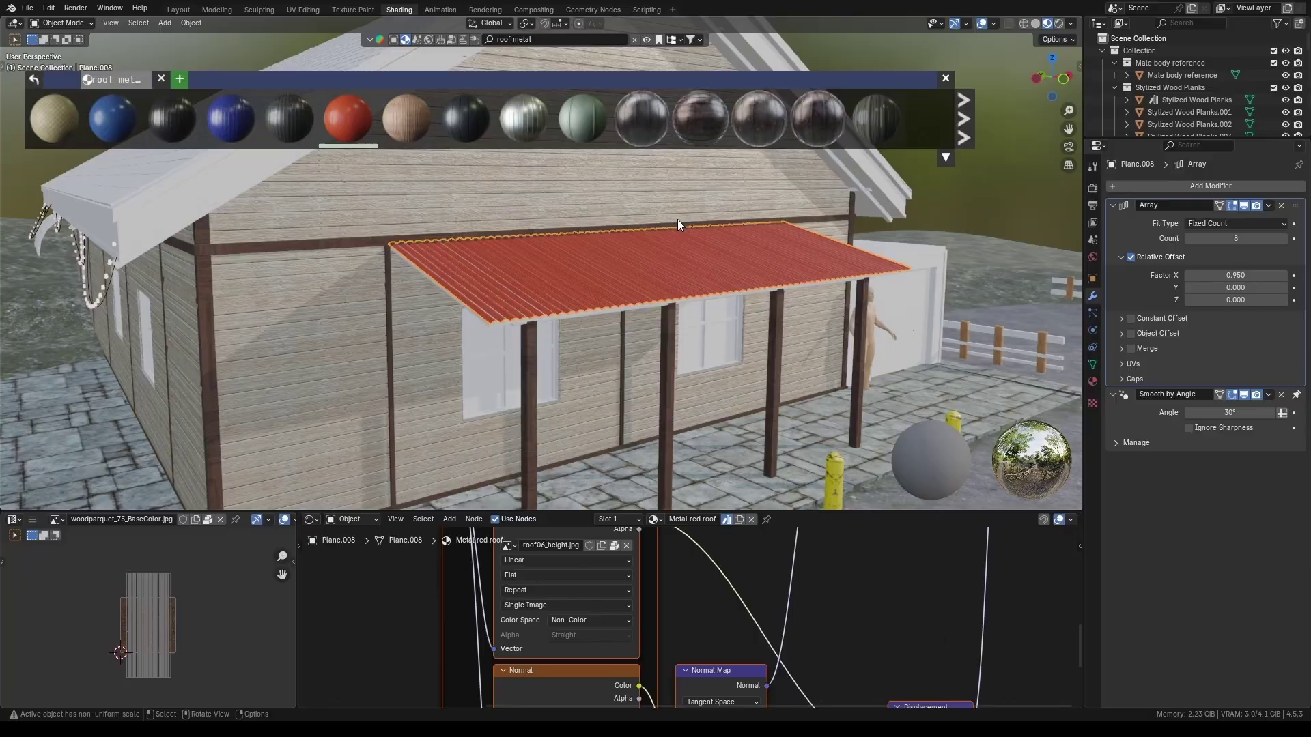
Step: Apply the Red Roofing metal sheet material to the store's main roof and unwrap its panels with Cube Projection
{"action": "scroll", "coordinate": [662, 262], "scroll_direction": "down", "scroll_amount": 2}
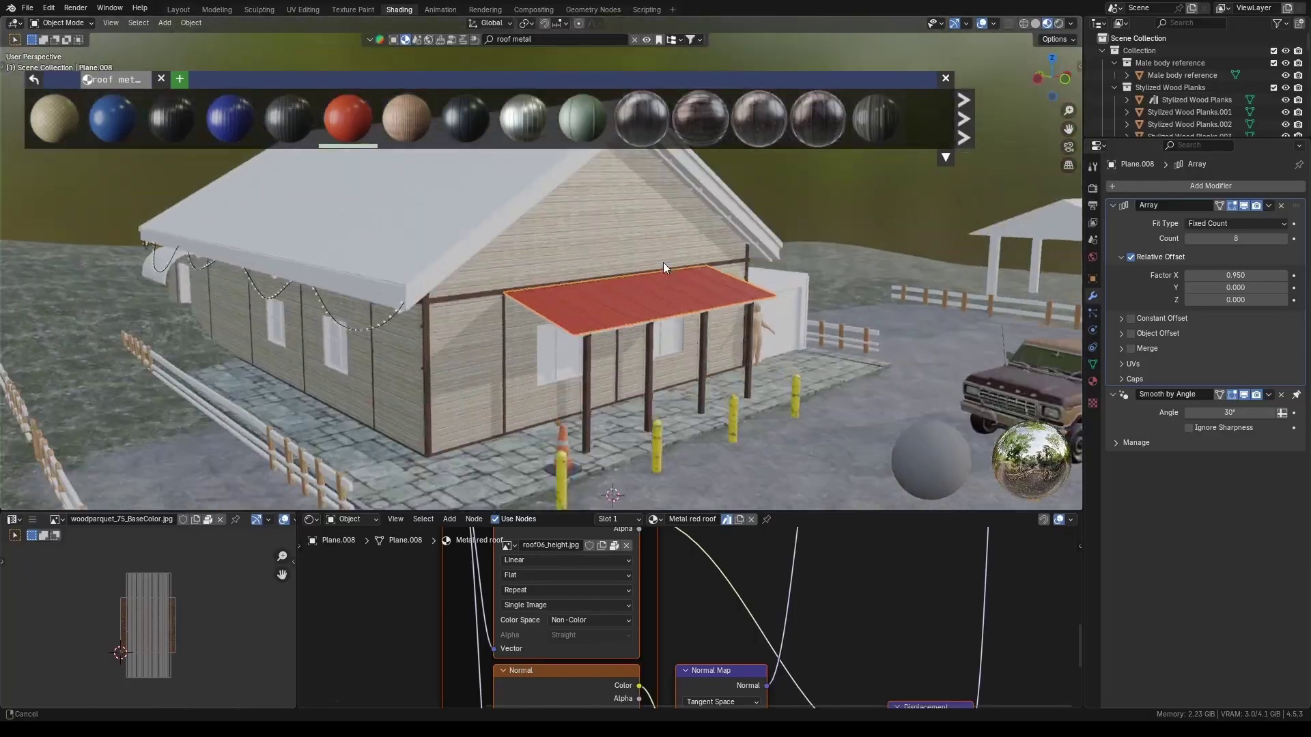
{"action": "scroll", "coordinate": [583, 117], "scroll_direction": "down", "scroll_amount": 3}
{"action": "left_click_drag", "start_coordinate": [113, 118], "coordinate": [539, 164]}
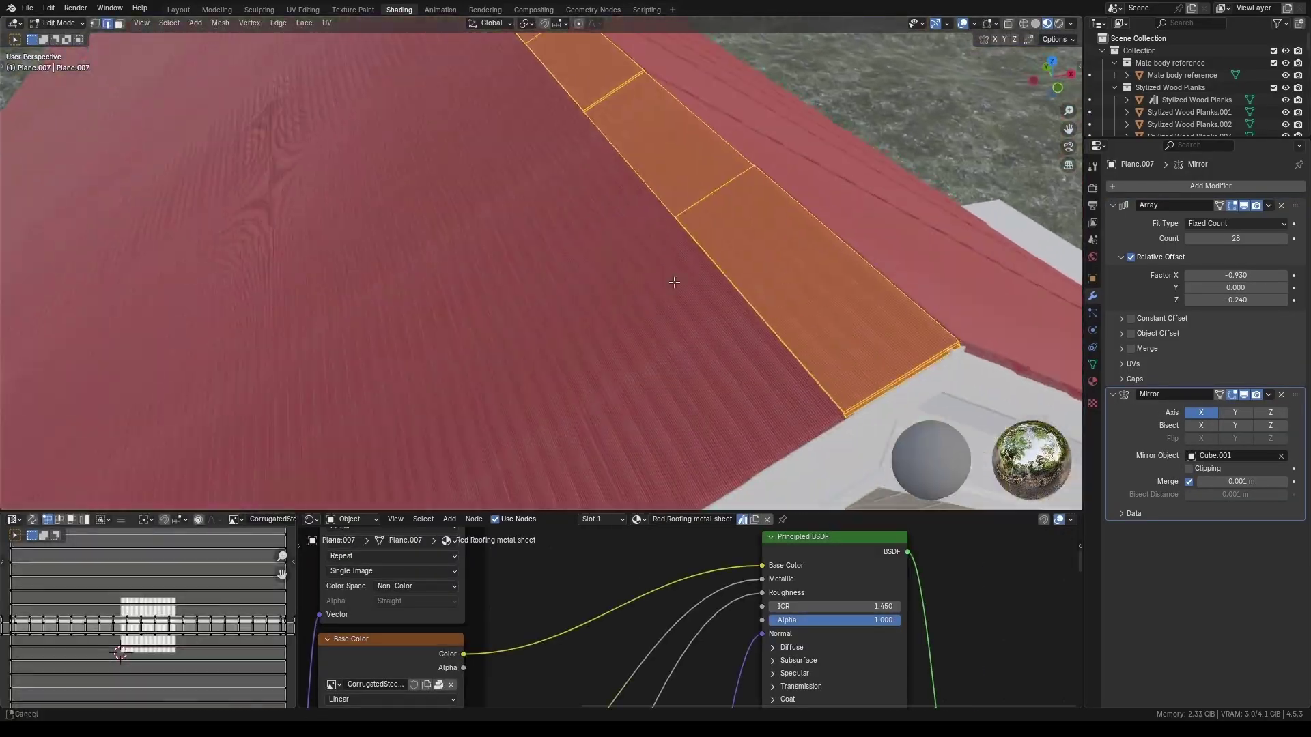
{"action": "key", "text": "u"}
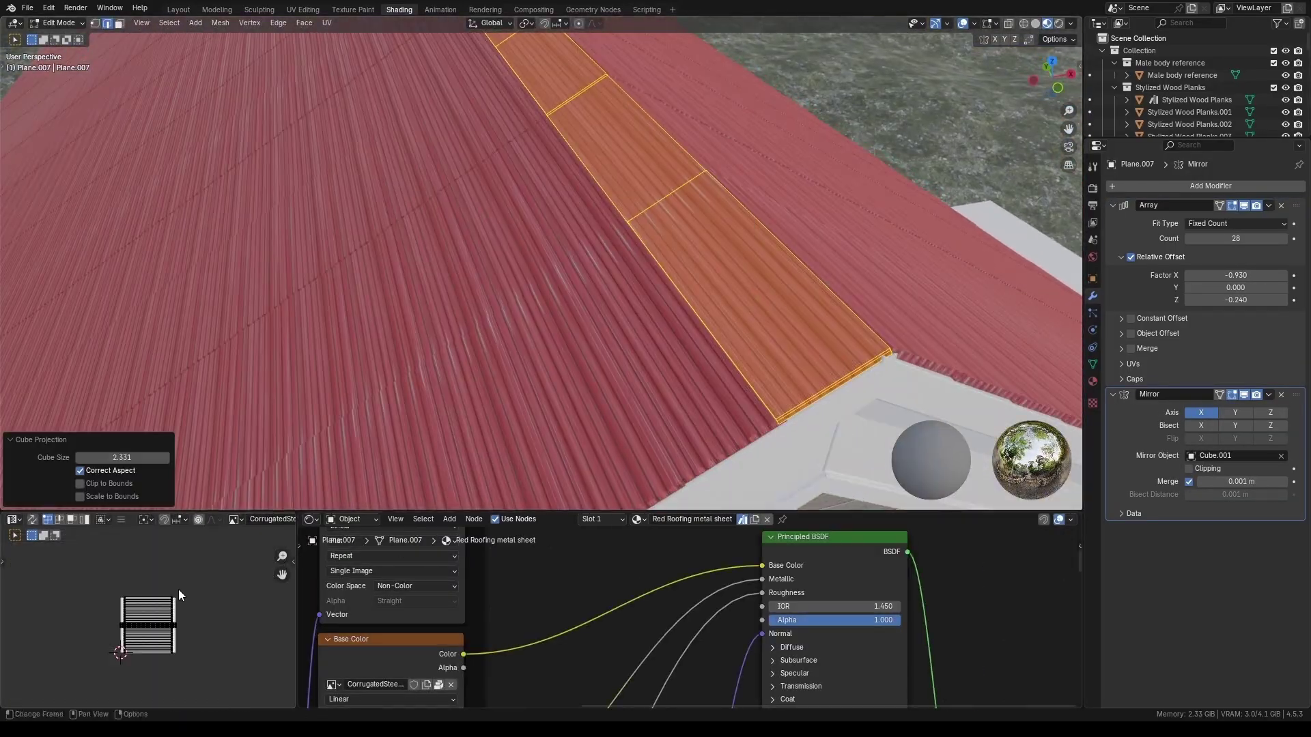
Step: Rotate all of the main roof's UVs by 90° and stretch them along X by a factor of about 3.7
{"action": "key", "text": "a"}
{"action": "key", "text": "r"}
{"action": "key", "text": "9"}
{"action": "key", "text": "0"}
{"action": "key", "text": "Return"}
{"action": "key", "text": "s"}
{"action": "key", "text": "x"}
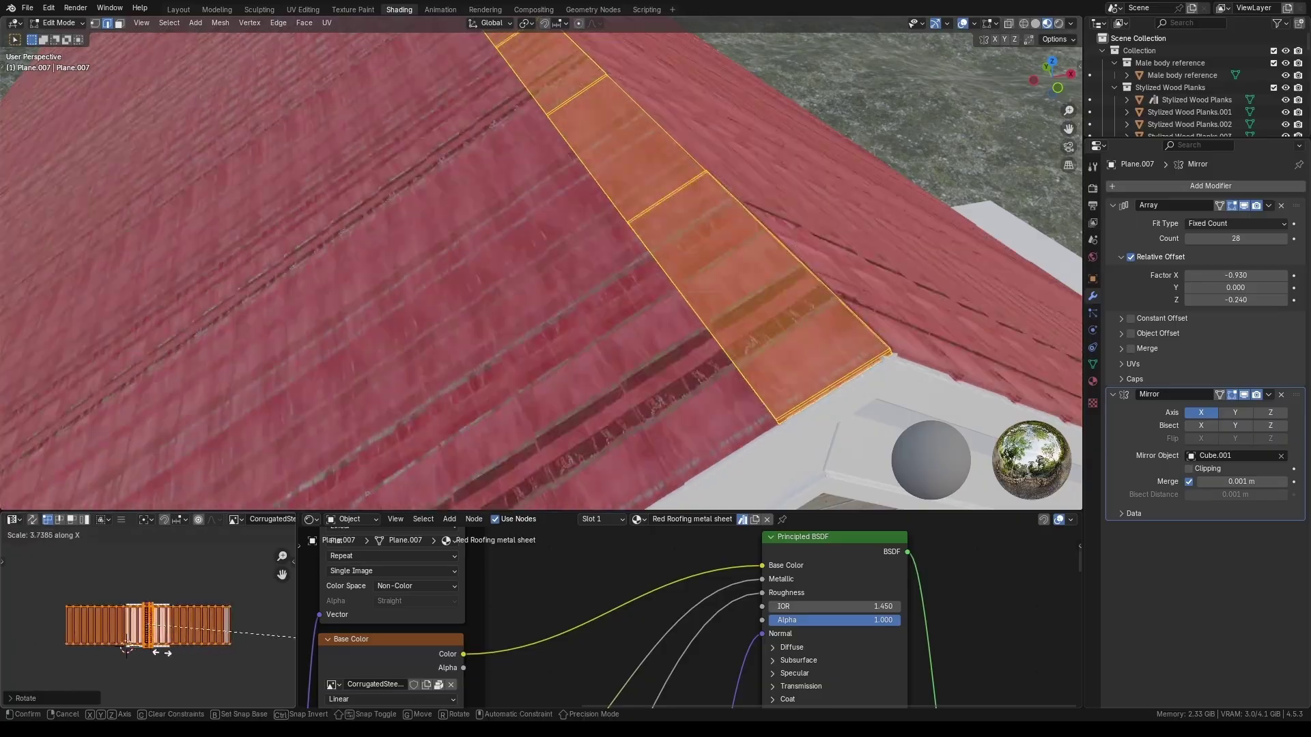
{"action": "left_click", "coordinate": [153, 625]}
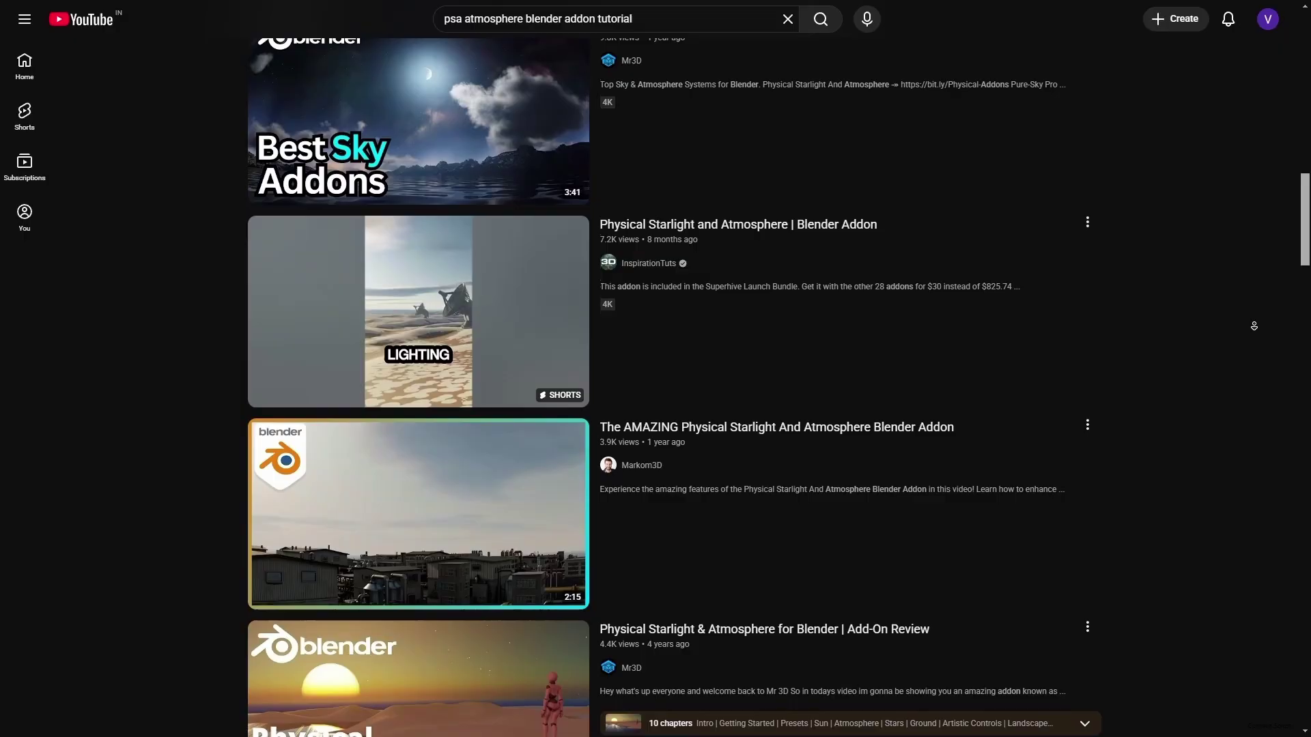
{"action": "scroll", "coordinate": [1254, 326], "scroll_direction": "down", "scroll_amount": 4}
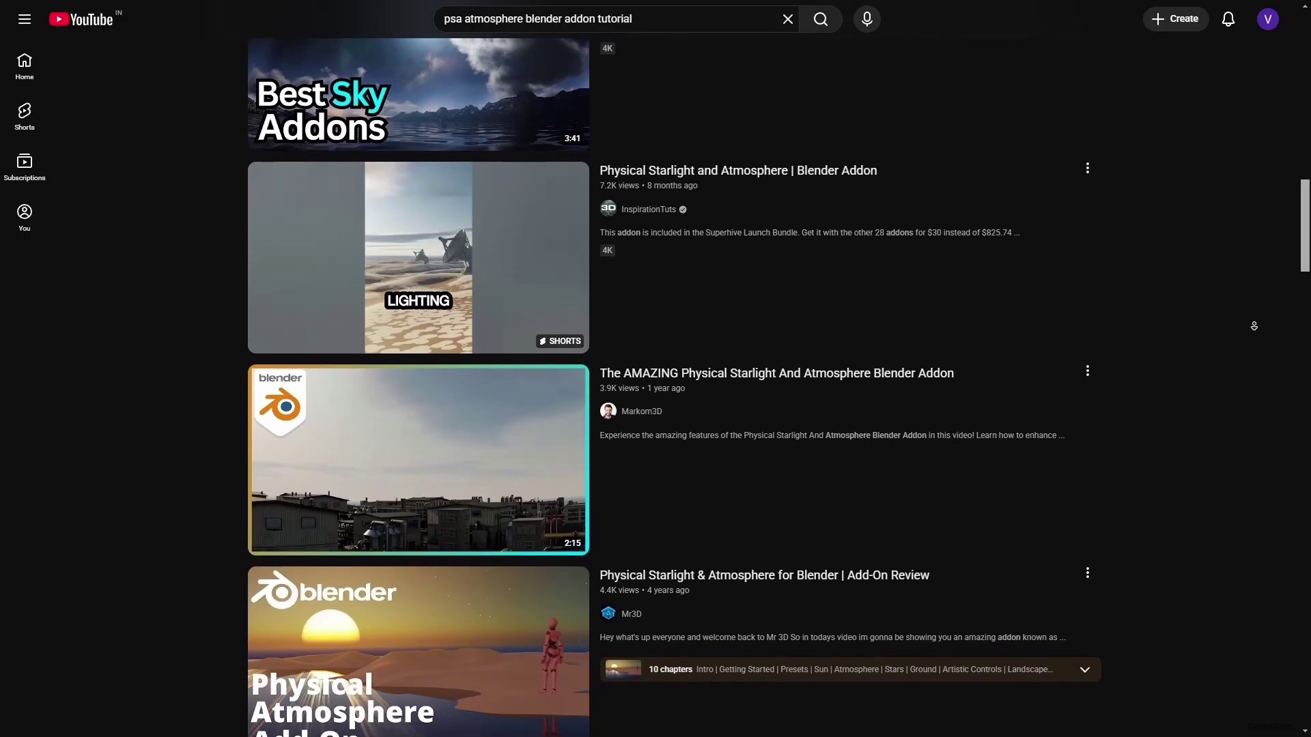
{"action": "scroll", "coordinate": [1253, 326], "scroll_direction": "down", "scroll_amount": 3}
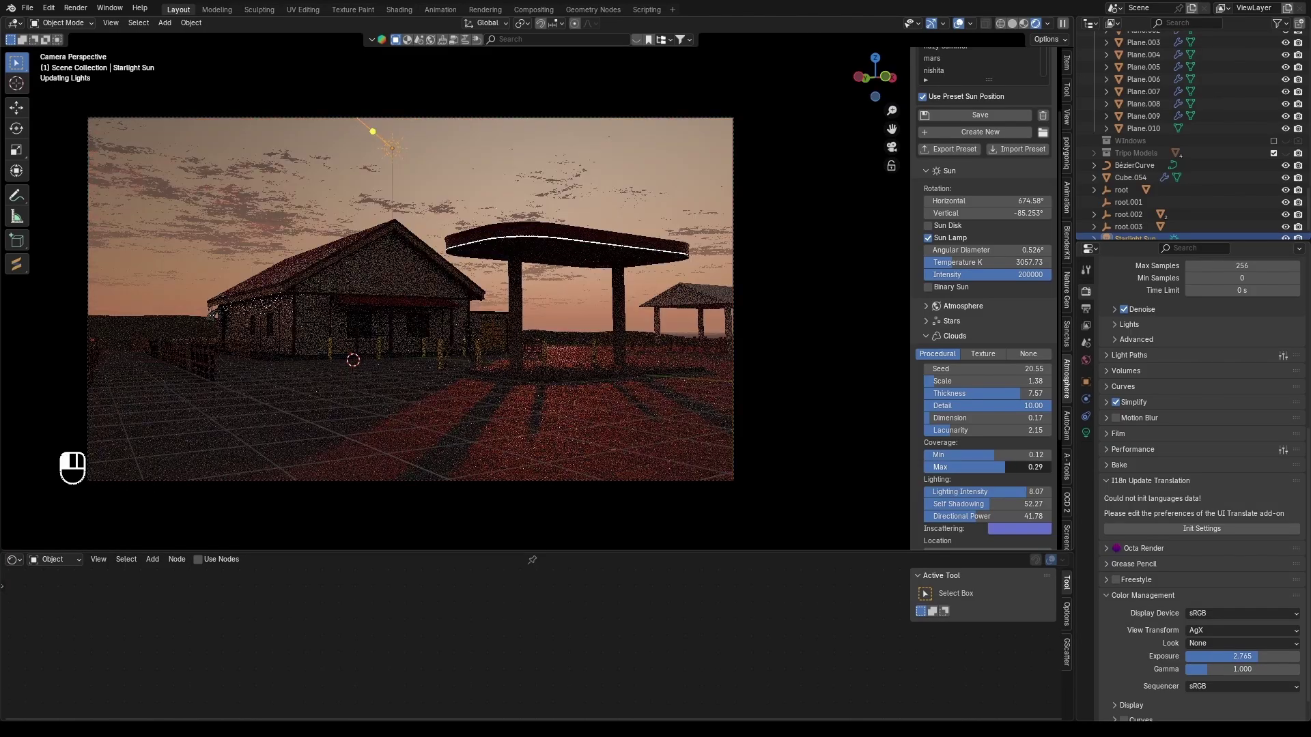
Step: Adjust the coverage of the procedural clouds in the Physical Starlight and Atmosphere sky
{"action": "left_click_drag", "start_coordinate": [1023, 455], "coordinate": [1007, 507]}
{"action": "scroll", "coordinate": [990, 524], "scroll_direction": "down", "scroll_amount": 4}
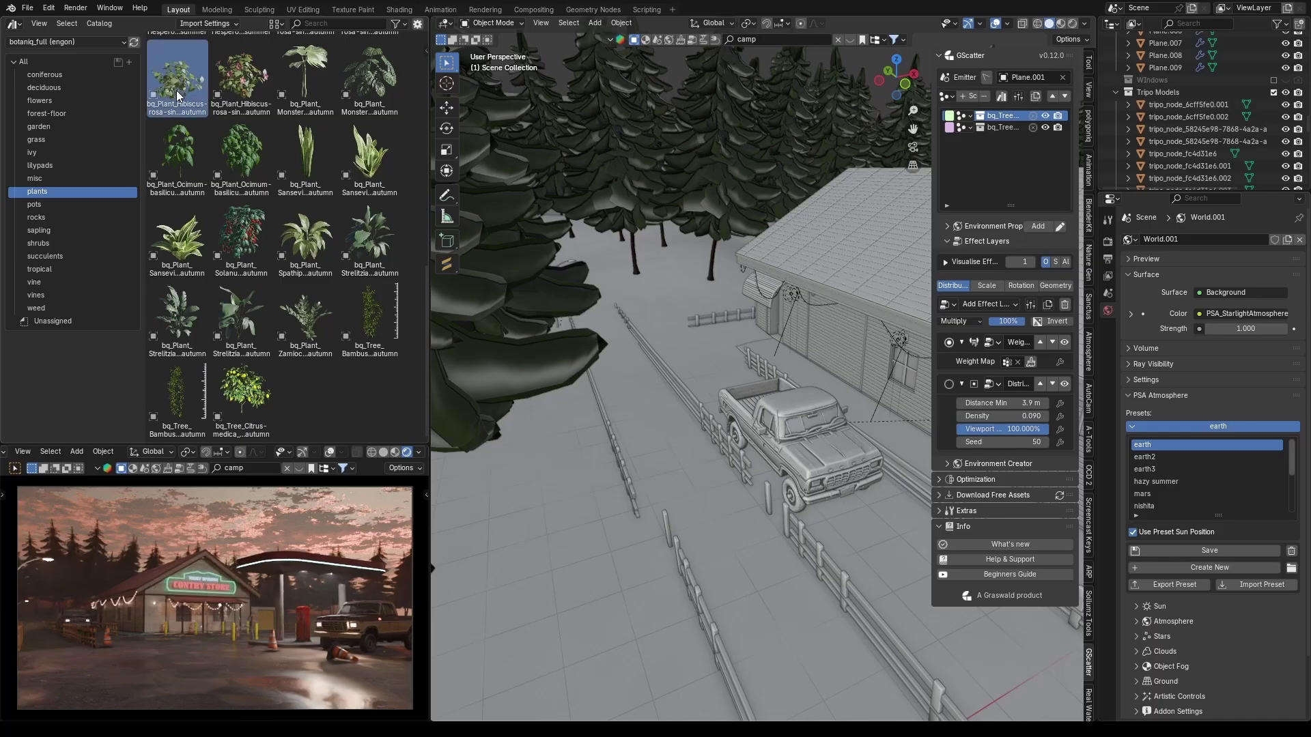
Step: Place the spring-summer-autumn hibiscus plant asset on the ground beside the fence near the pickup truck
{"action": "left_click_drag", "start_coordinate": [177, 75], "coordinate": [715, 497]}
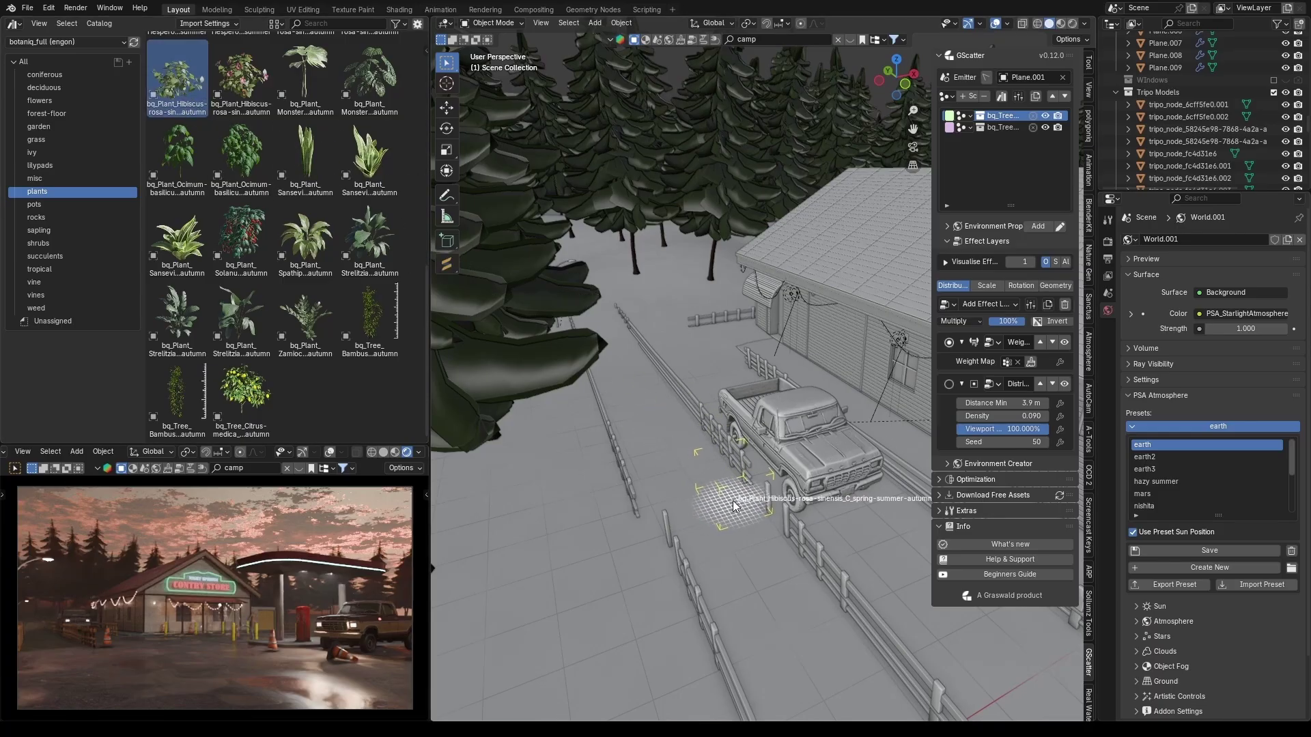
Step: Add the Picea obovata B autumn tree asset and weight-paint its scatter area along the ground behind the store and shed
{"action": "left_click_drag", "start_coordinate": [369, 321], "coordinate": [645, 338]}
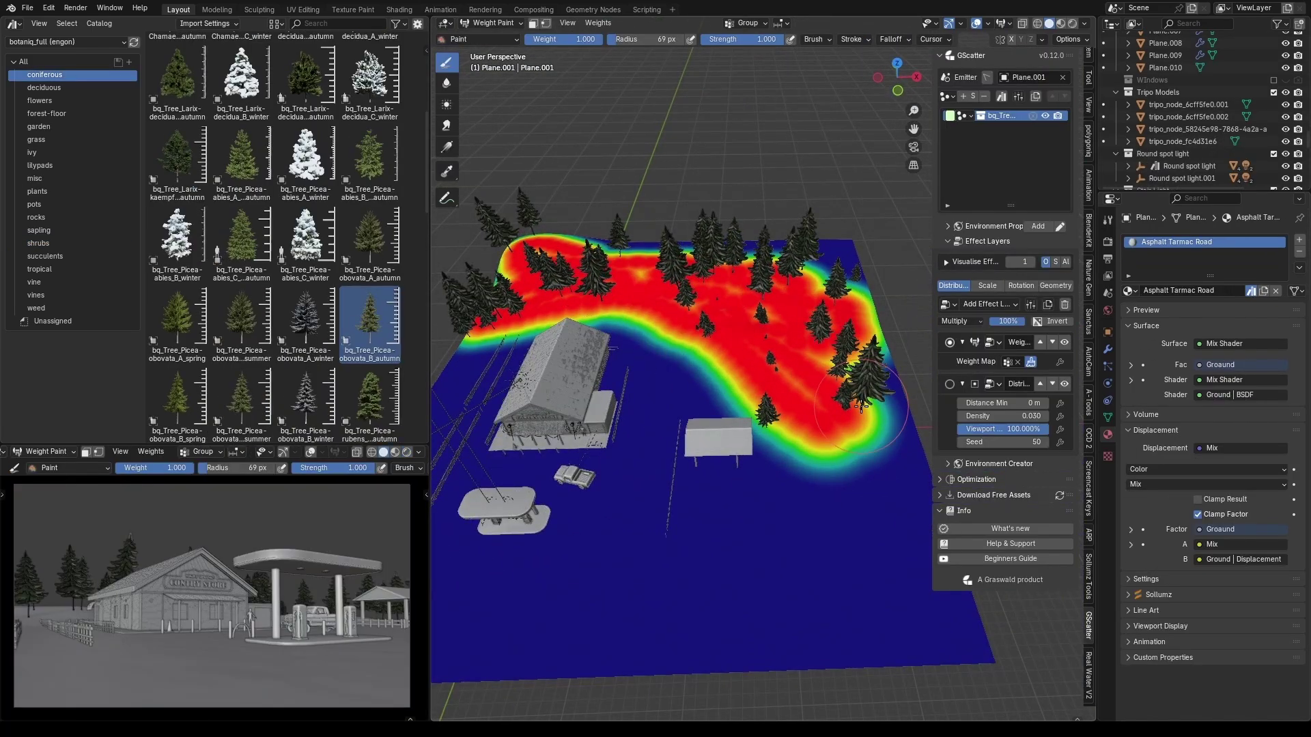
{"action": "mouse_move", "coordinate": [862, 407]}
{"action": "left_mouse_down"}
{"action": "mouse_move", "coordinate": [859, 502]}
{"action": "mouse_move", "coordinate": [875, 407]}
{"action": "mouse_move", "coordinate": [884, 496]}
{"action": "mouse_move", "coordinate": [798, 445]}
{"action": "mouse_move", "coordinate": [799, 471]}
{"action": "mouse_move", "coordinate": [837, 479]}
{"action": "left_mouse_up"}
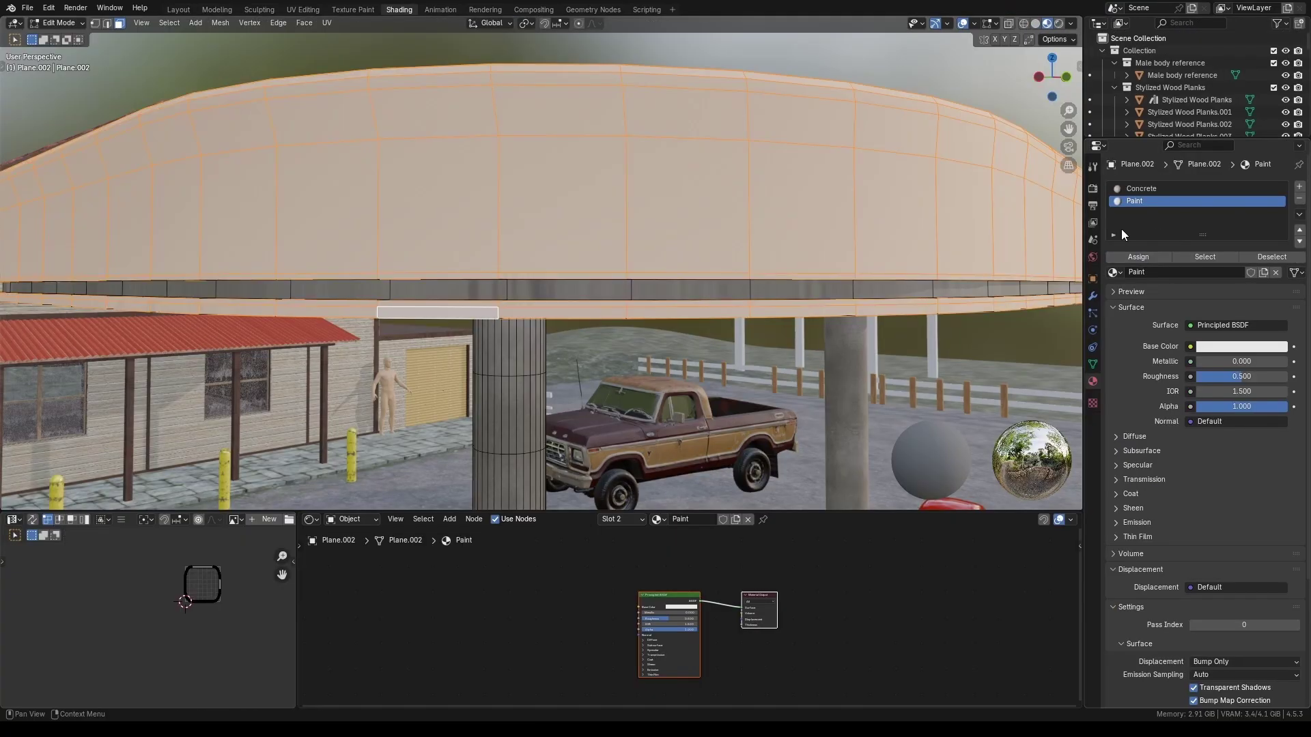
Step: Select the recessed face strip around the pump canopy and assign it the Rgb material in a new material slot
{"action": "left_click", "coordinate": [630, 287], "text": "alt"}
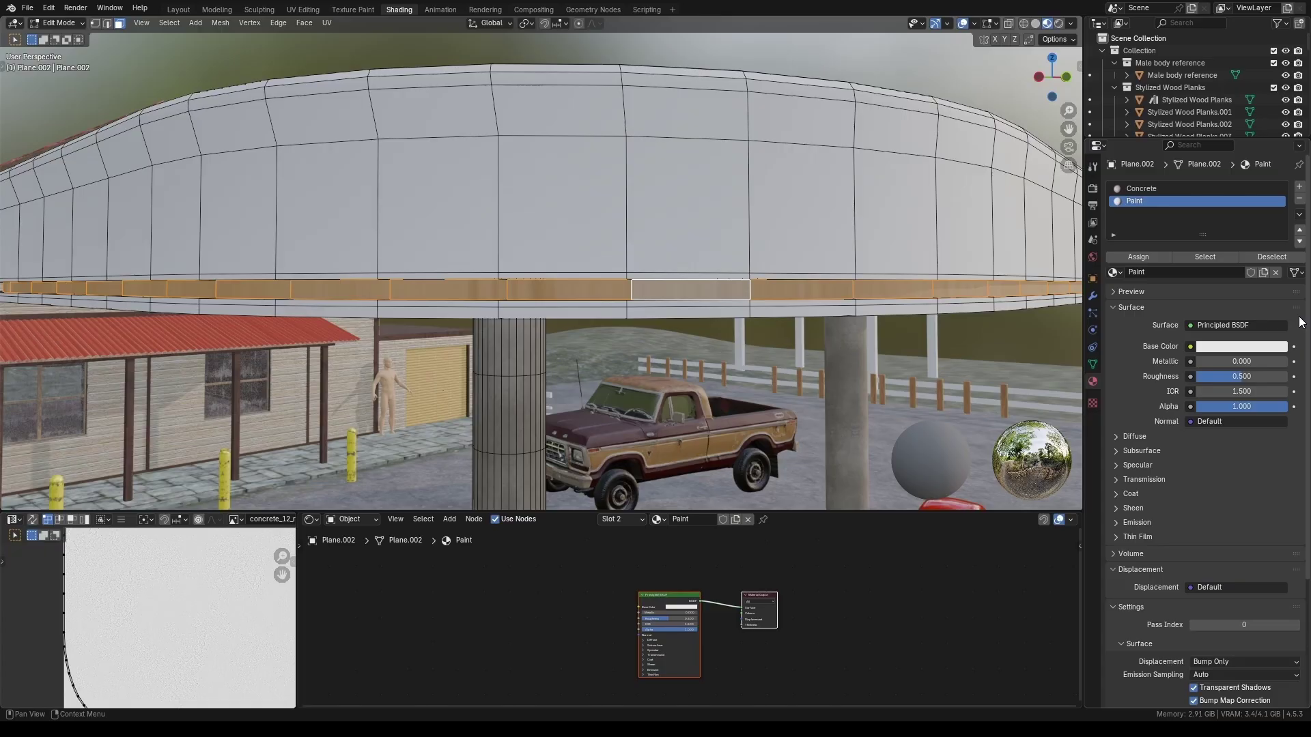
{"action": "left_click", "coordinate": [1300, 187]}
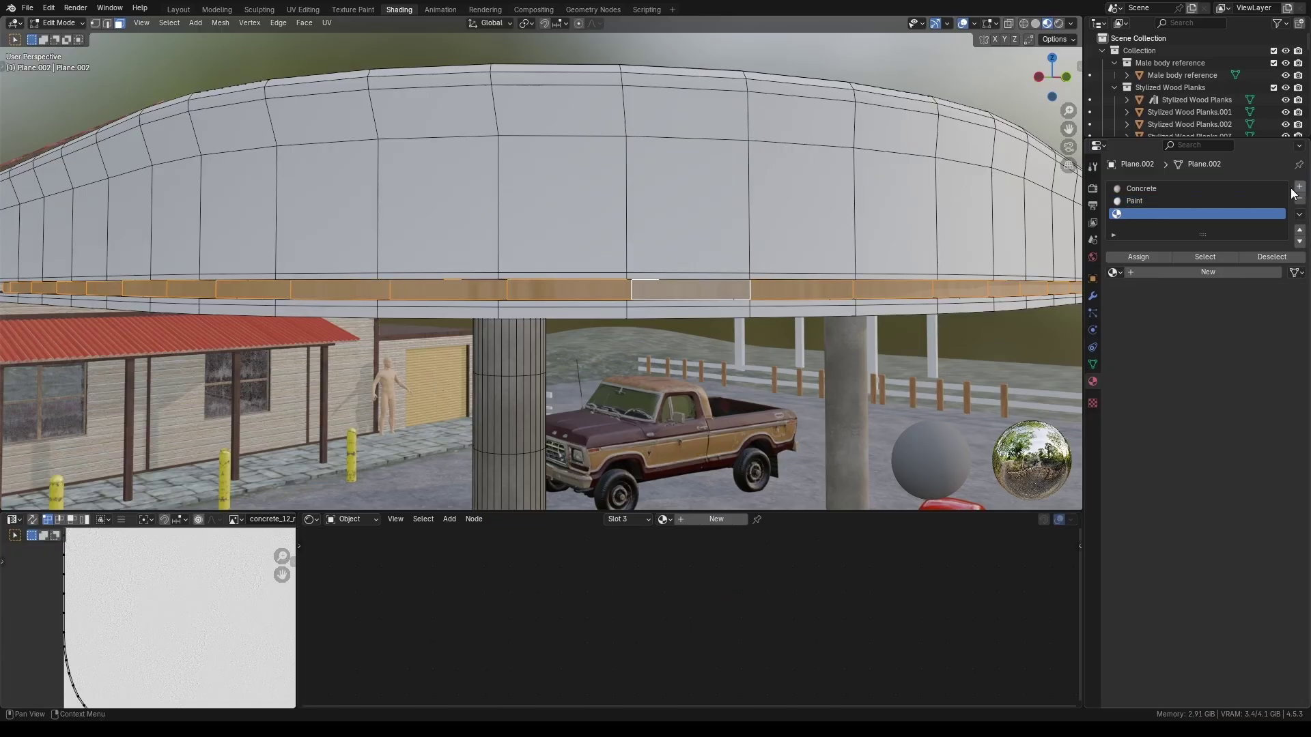
{"action": "left_click", "coordinate": [1115, 272]}
{"action": "left_click", "coordinate": [1137, 227]}
{"action": "left_click", "coordinate": [1138, 257]}
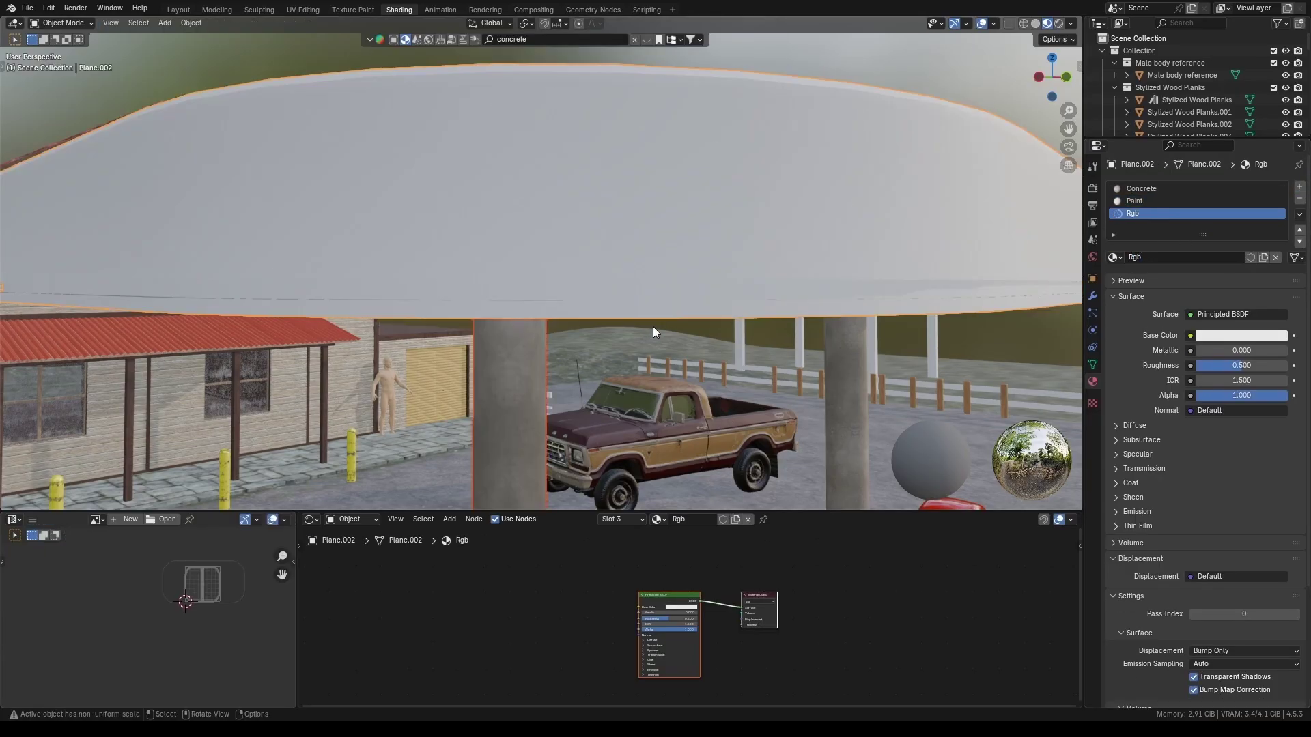
Step: Give the Rgb material a light cyan emission with strength 4 and finish editing the canopy
{"action": "scroll", "coordinate": [1126, 424], "scroll_direction": "down", "scroll_amount": 3}
{"action": "left_click", "coordinate": [1124, 427]}
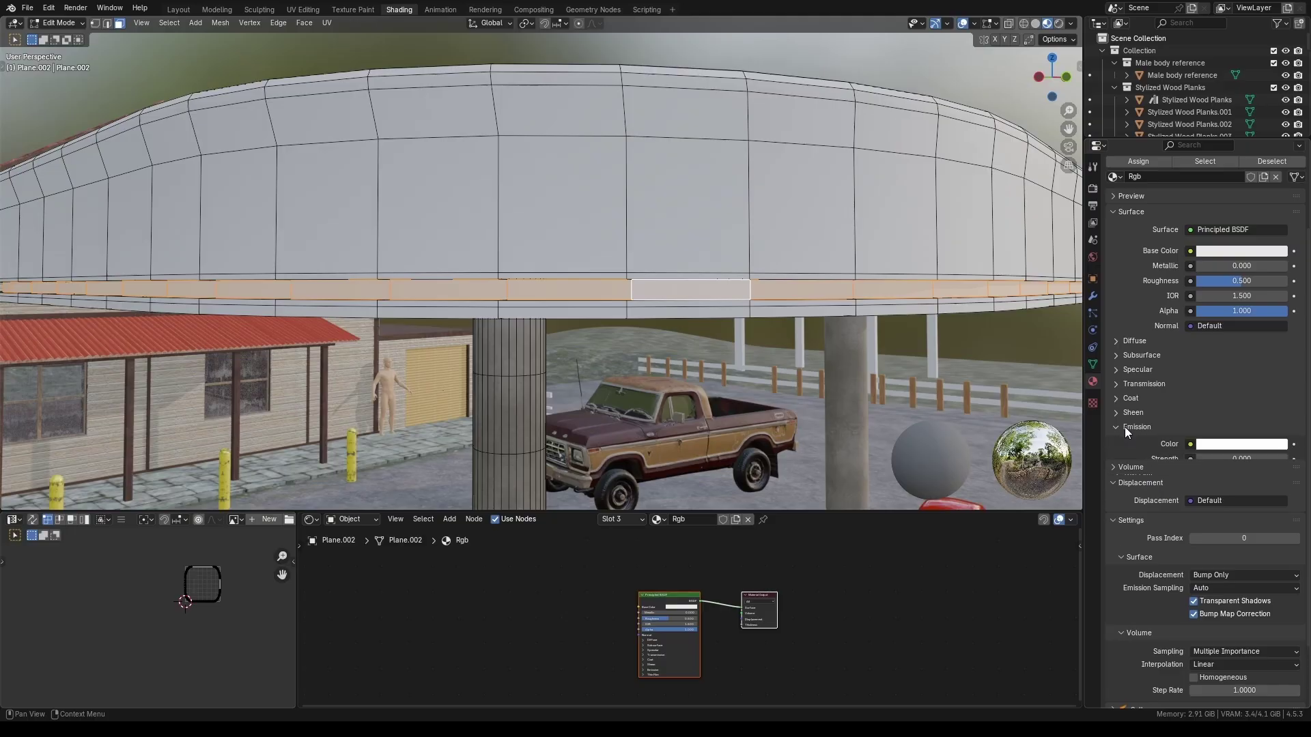
{"action": "left_click", "coordinate": [1236, 456]}
{"action": "type", "text": "4"}
{"action": "key", "text": "Return"}
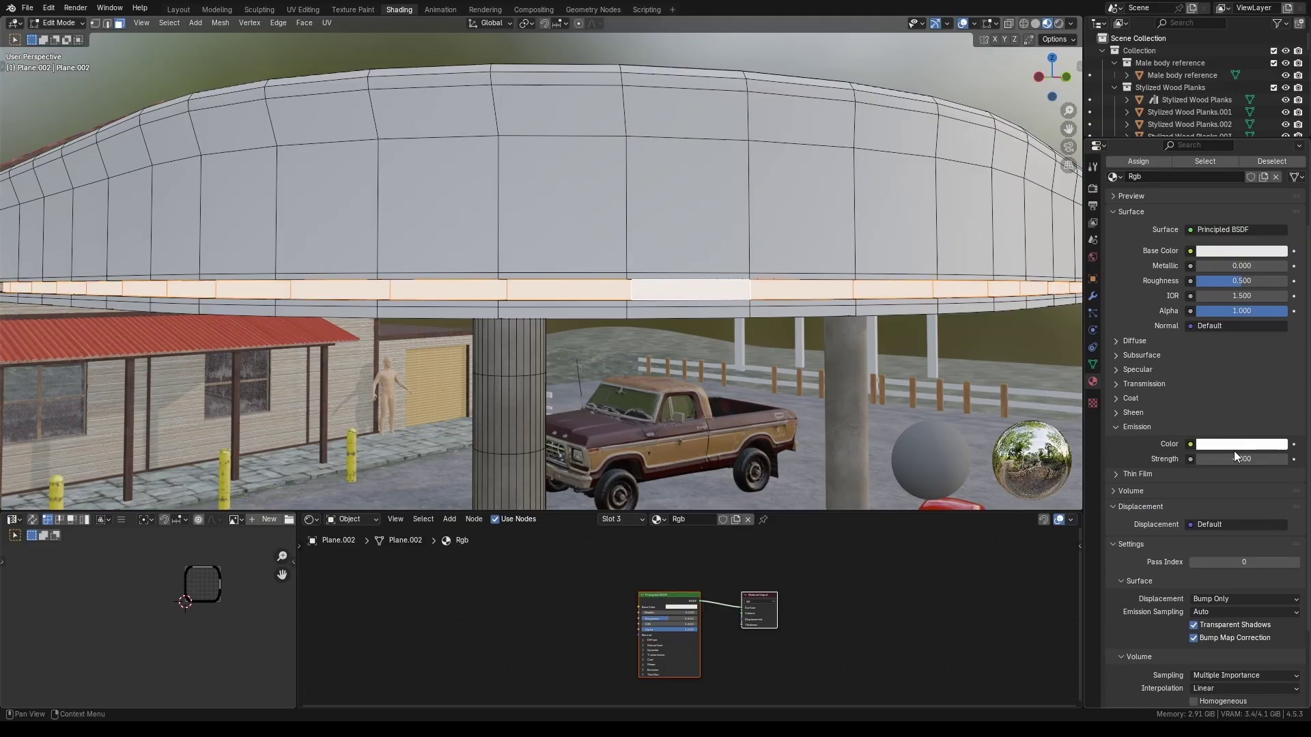
{"action": "left_click", "coordinate": [1239, 445]}
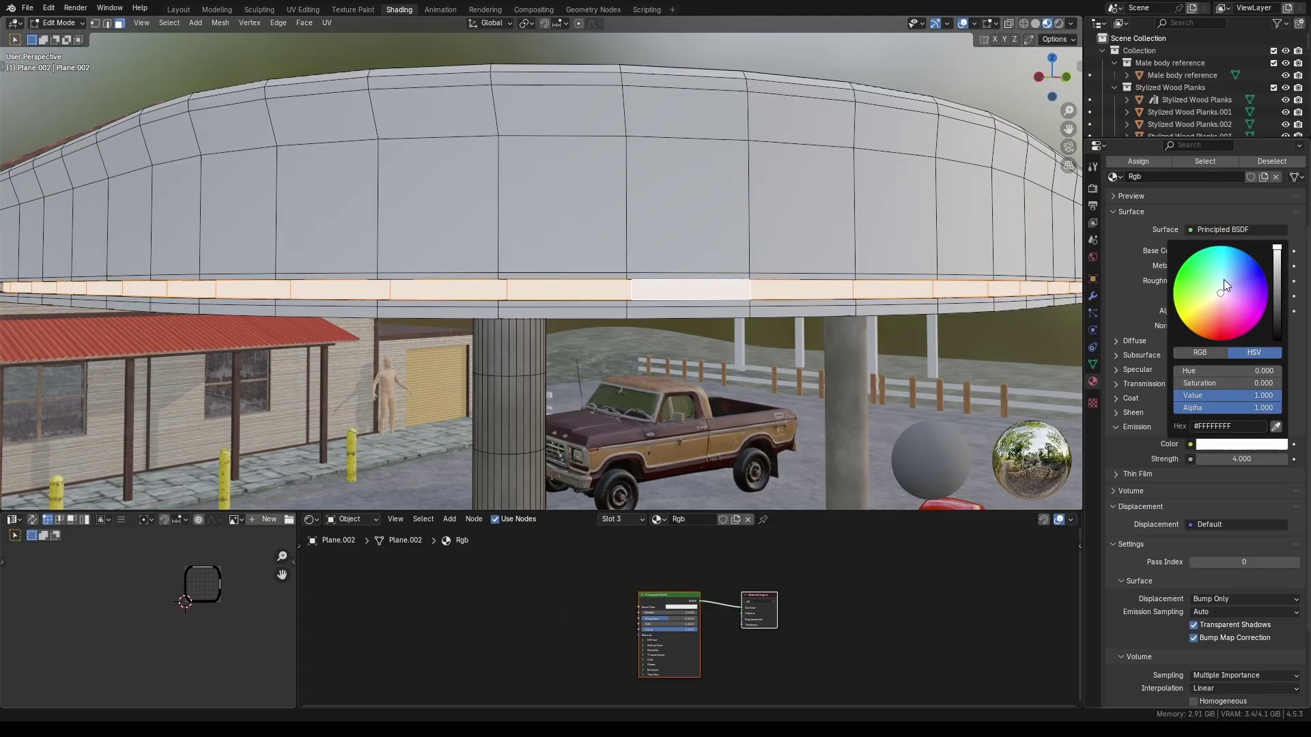
{"action": "left_click_drag", "start_coordinate": [1223, 280], "coordinate": [1222, 274]}
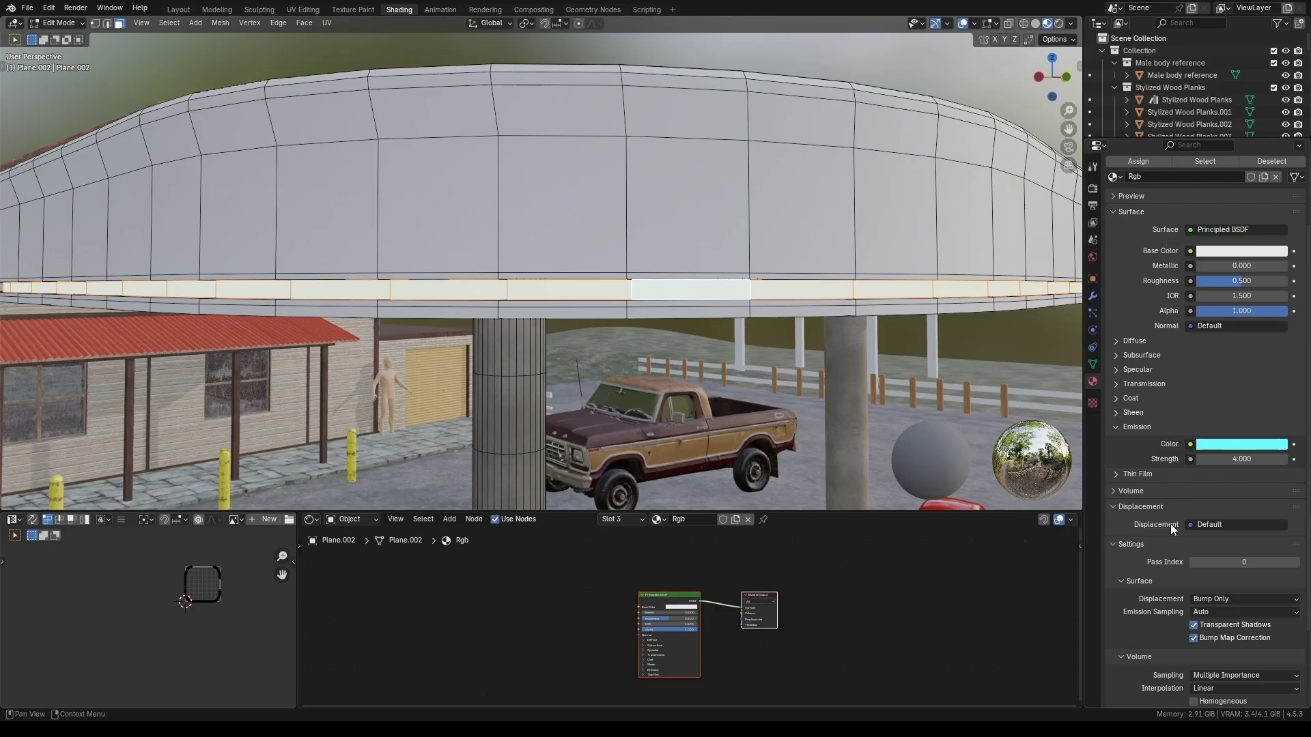
{"action": "scroll", "coordinate": [699, 222], "scroll_direction": "down", "scroll_amount": 10}
{"action": "key", "text": "Tab"}
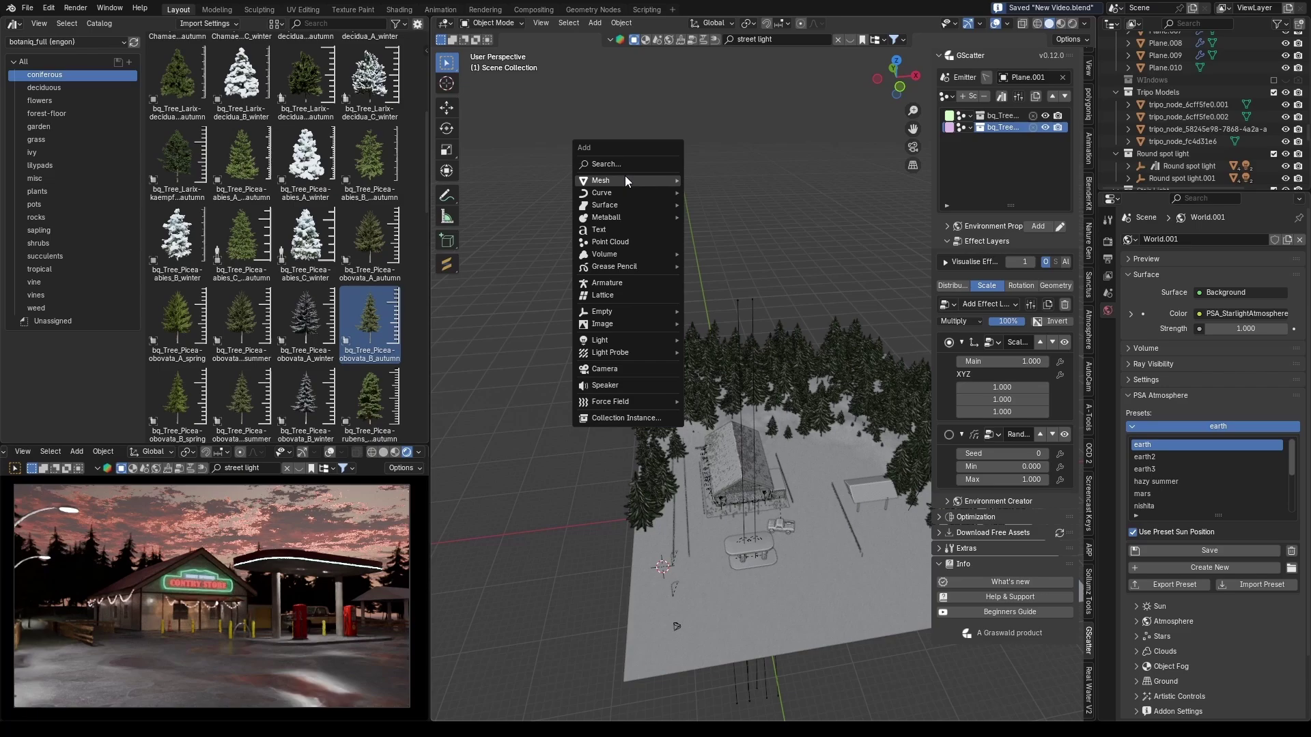
Step: Add a cube, scale it up uniformly by about 6.8, and stretch it along X by about 3.8
{"action": "mouse_move", "coordinate": [625, 180]}
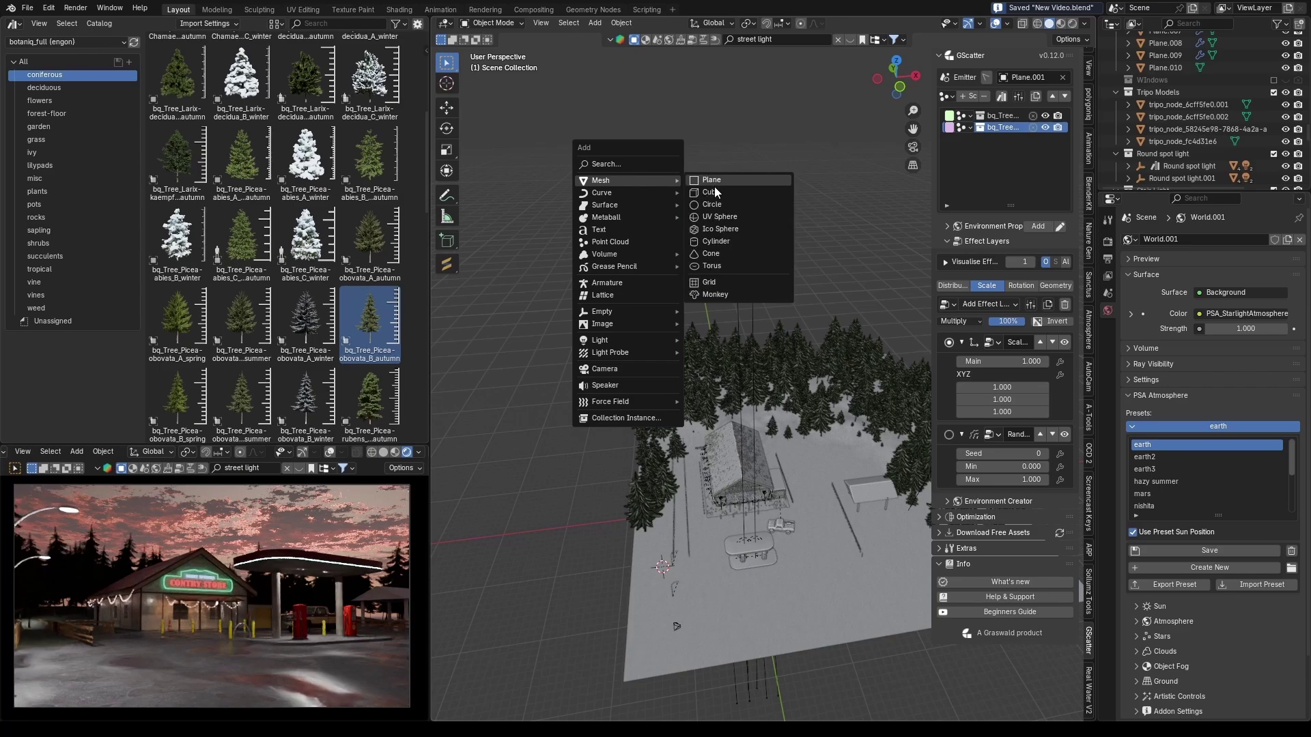
{"action": "left_click", "coordinate": [715, 191]}
{"action": "scroll", "coordinate": [737, 519], "scroll_direction": "down", "scroll_amount": 3}
{"action": "key", "text": "s"}
{"action": "left_click", "coordinate": [1013, 498]}
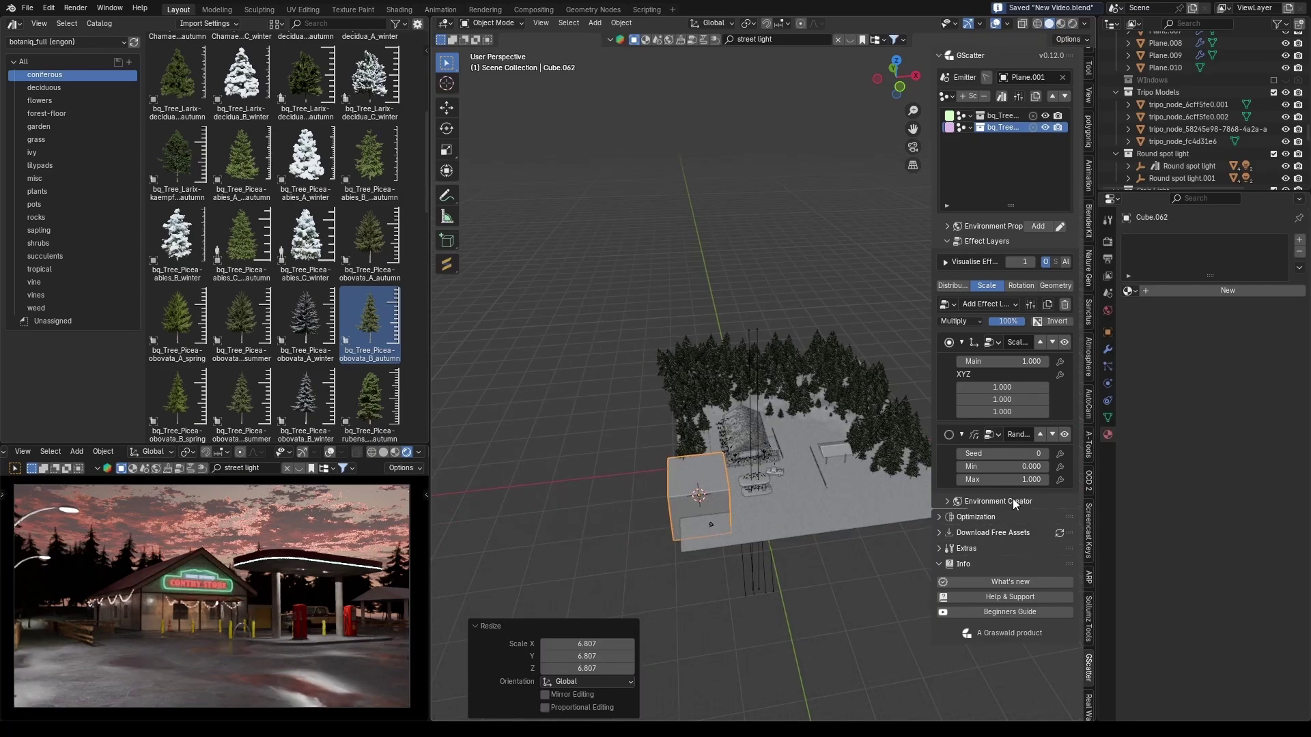
{"action": "scroll", "coordinate": [814, 465], "scroll_direction": "down", "scroll_amount": 2}
{"action": "key", "text": "s"}
{"action": "key", "text": "x"}
{"action": "left_click", "coordinate": [768, 469]}
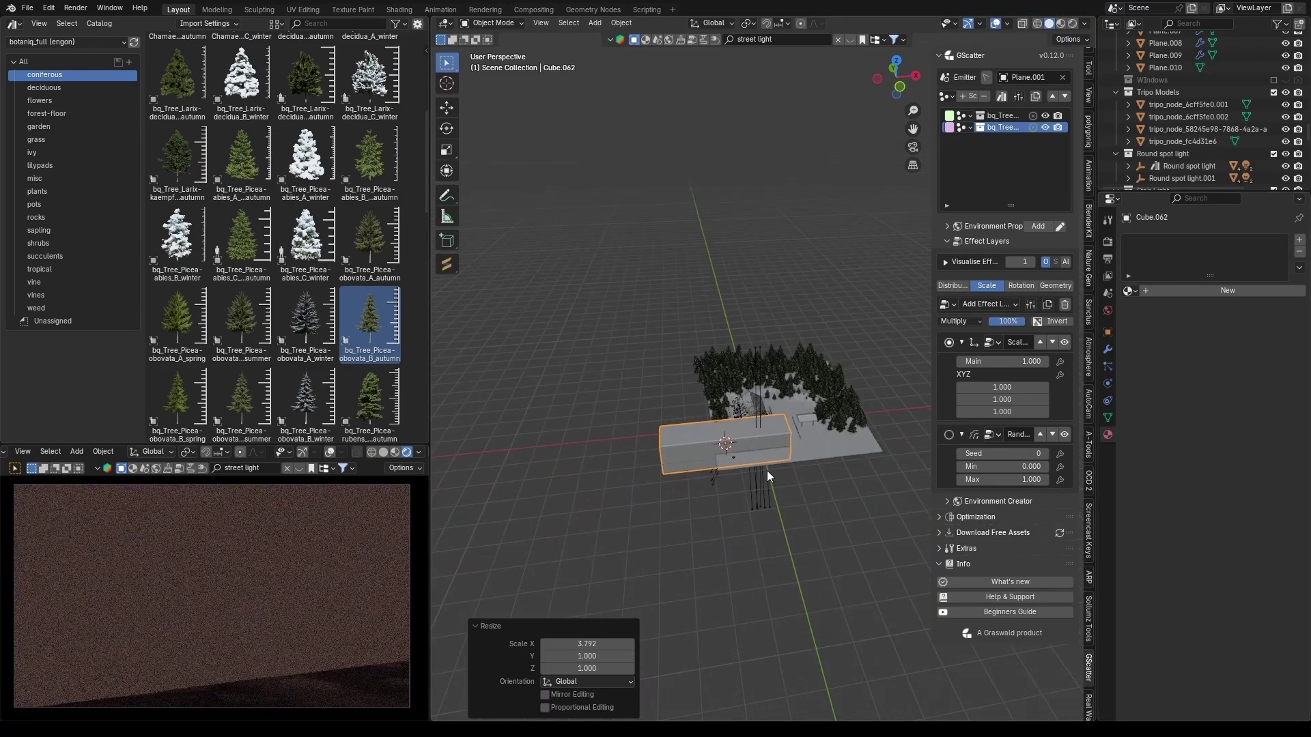
Step: Move the cube about 33.8 m along Y, then stretch it about 5.9 times along Y and further along X to cover the scene
{"action": "middle_click_drag", "start_coordinate": [767, 470], "coordinate": [755, 489]}
{"action": "key", "text": "g"}
{"action": "key", "text": "y"}
{"action": "left_click", "coordinate": [816, 430]}
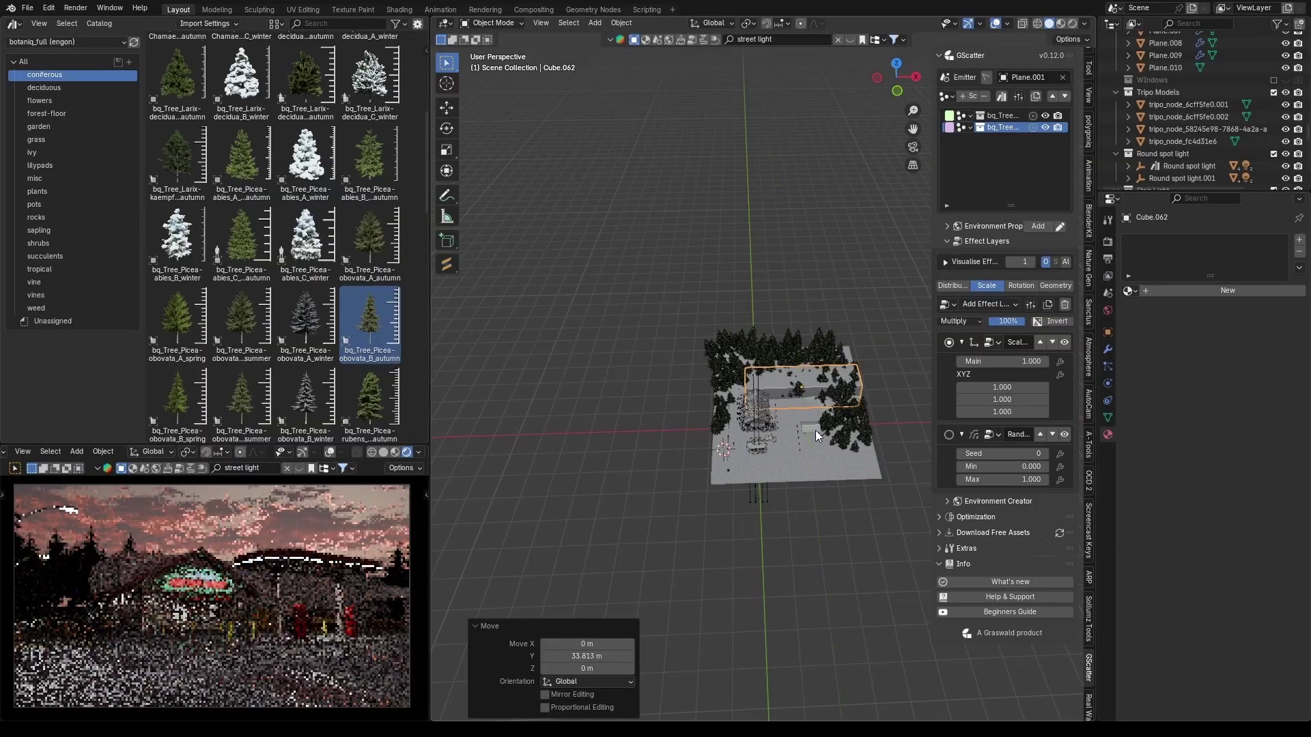
{"action": "key", "text": "s"}
{"action": "key", "text": "y"}
{"action": "left_click", "coordinate": [910, 460]}
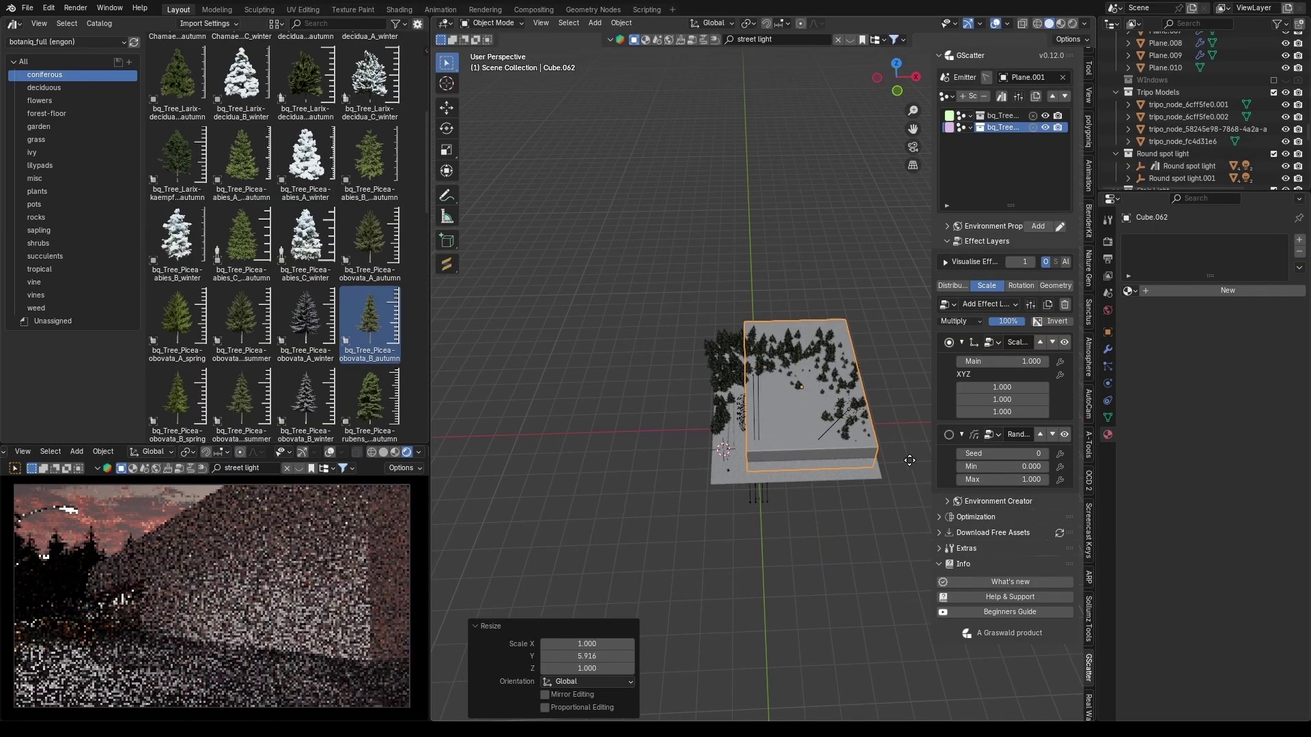
{"action": "middle_click_drag", "start_coordinate": [909, 461], "coordinate": [813, 444]}
{"action": "key", "text": "s"}
{"action": "key", "text": "x"}
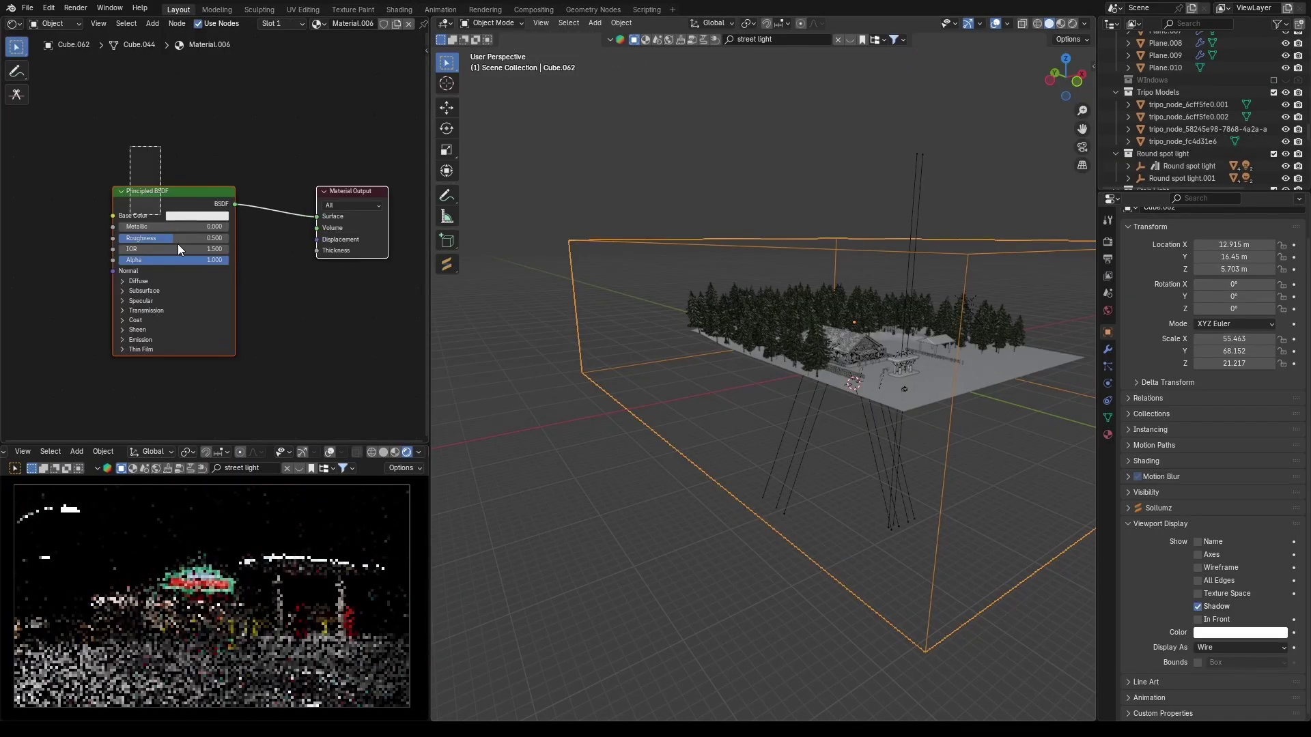
Step: Replace the cube's Principled BSDF with a Principled Volume feeding the material's volume output, and set its density to 0.02
{"action": "left_click_drag", "start_coordinate": [178, 249], "coordinate": [202, 273]}
{"action": "key", "text": "x"}
{"action": "key", "text": "shift+a"}
{"action": "left_click", "coordinate": [220, 234]}
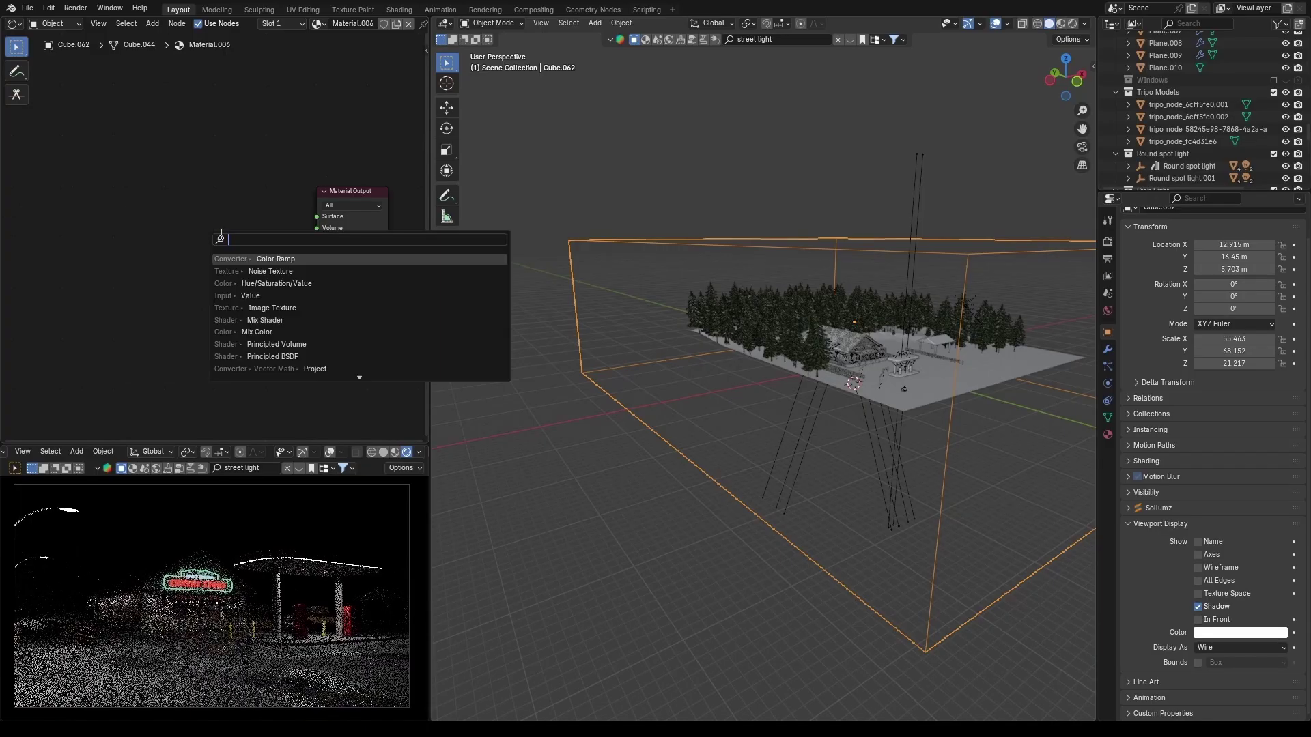
{"action": "type", "text": "princ"}
{"action": "key", "text": "Down"}
{"action": "key", "text": "Return"}
{"action": "left_click", "coordinate": [287, 243]}
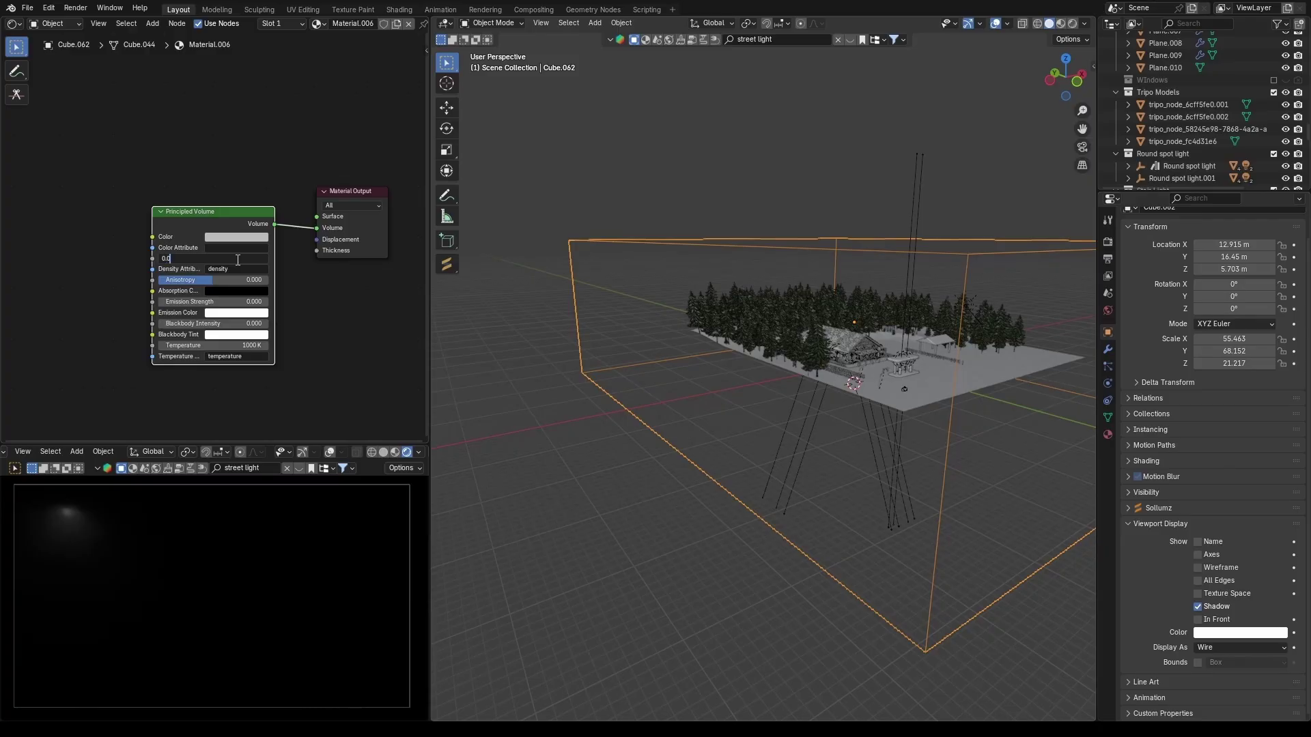
{"action": "key", "text": "Return"}
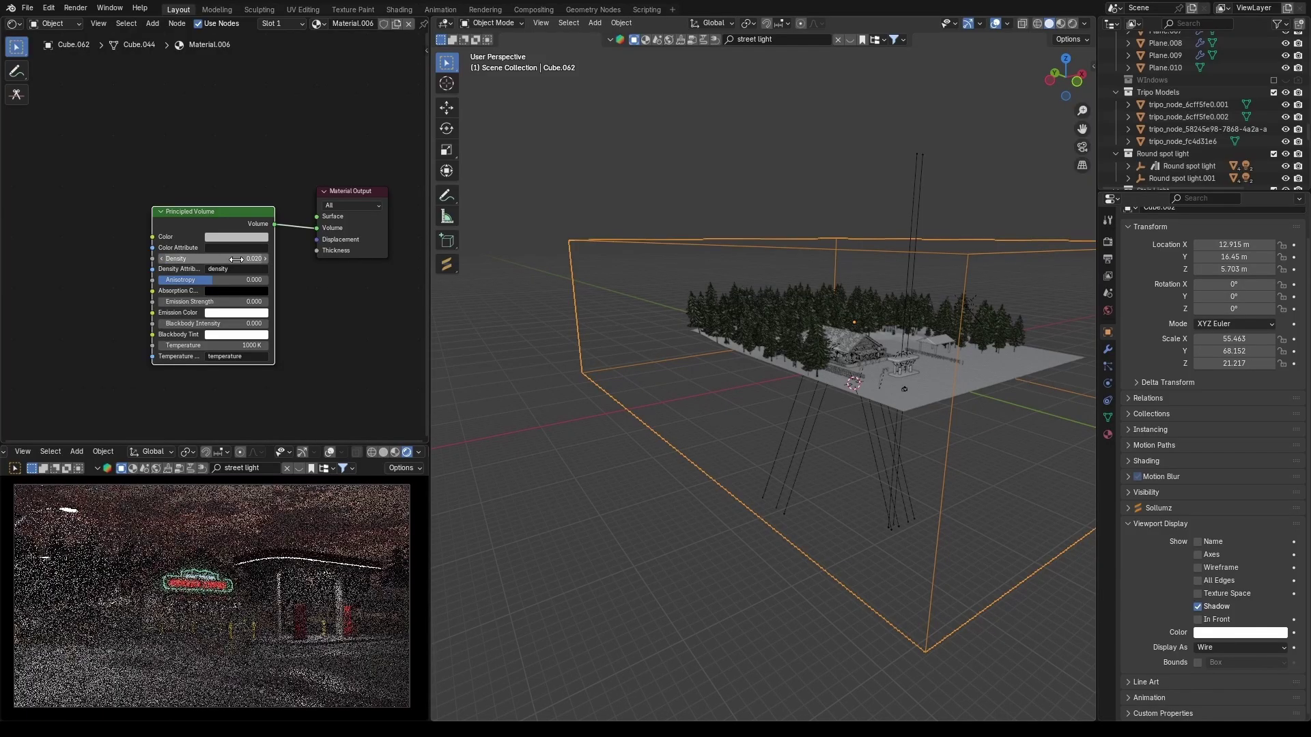
{"action": "key", "text": "space"}
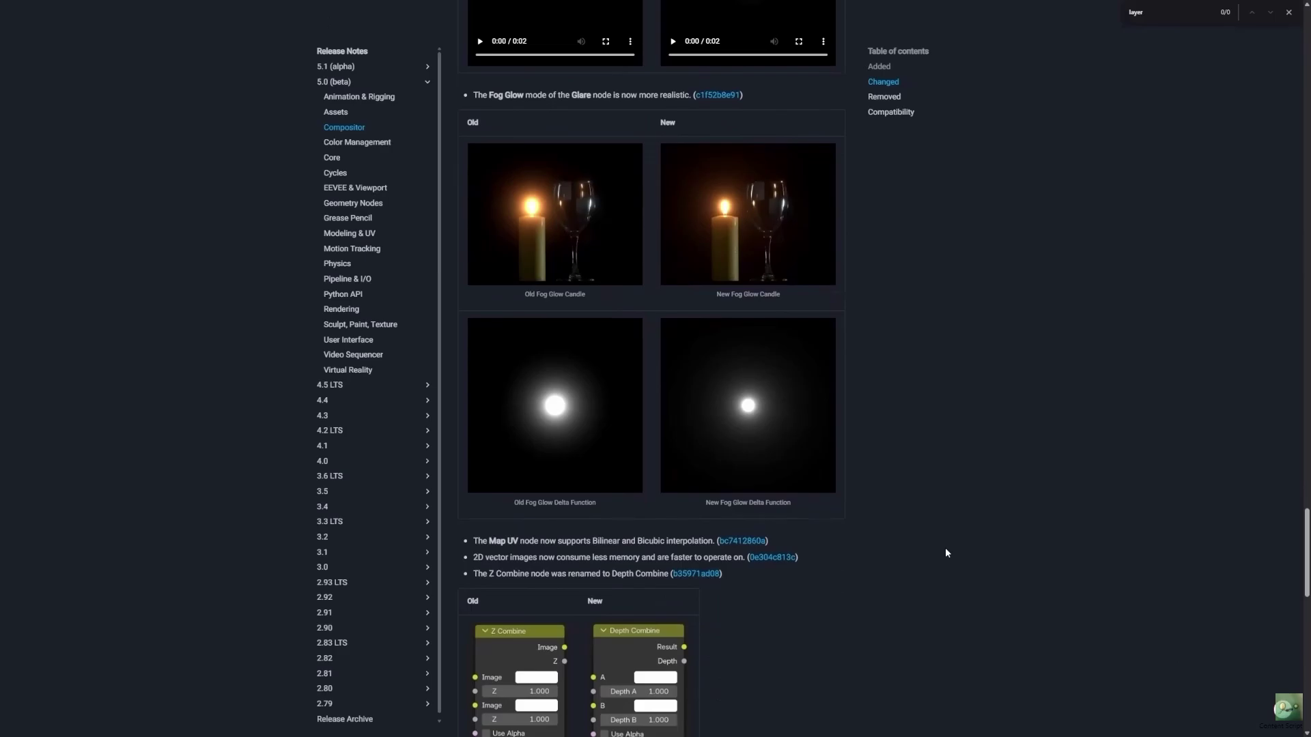
{"action": "scroll", "coordinate": [945, 547], "scroll_direction": "down", "scroll_amount": 5}
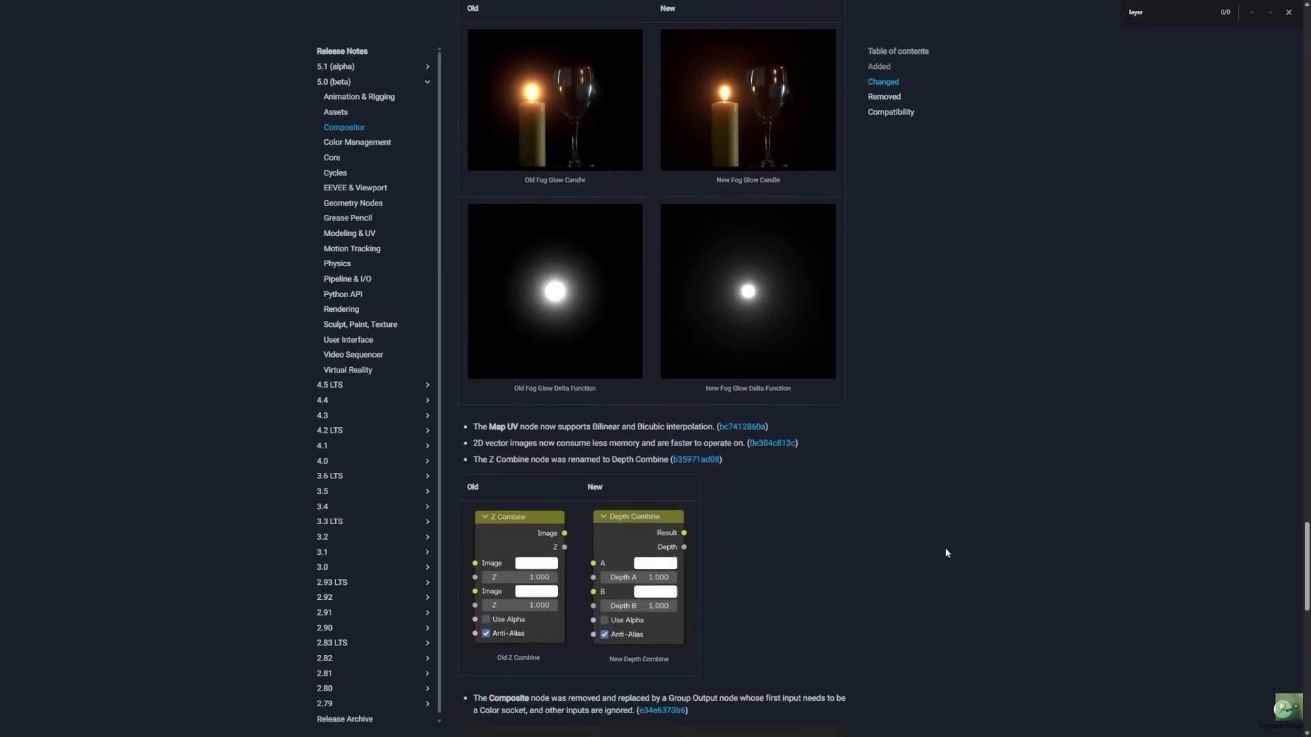
{"action": "scroll", "coordinate": [945, 548], "scroll_direction": "down", "scroll_amount": 6}
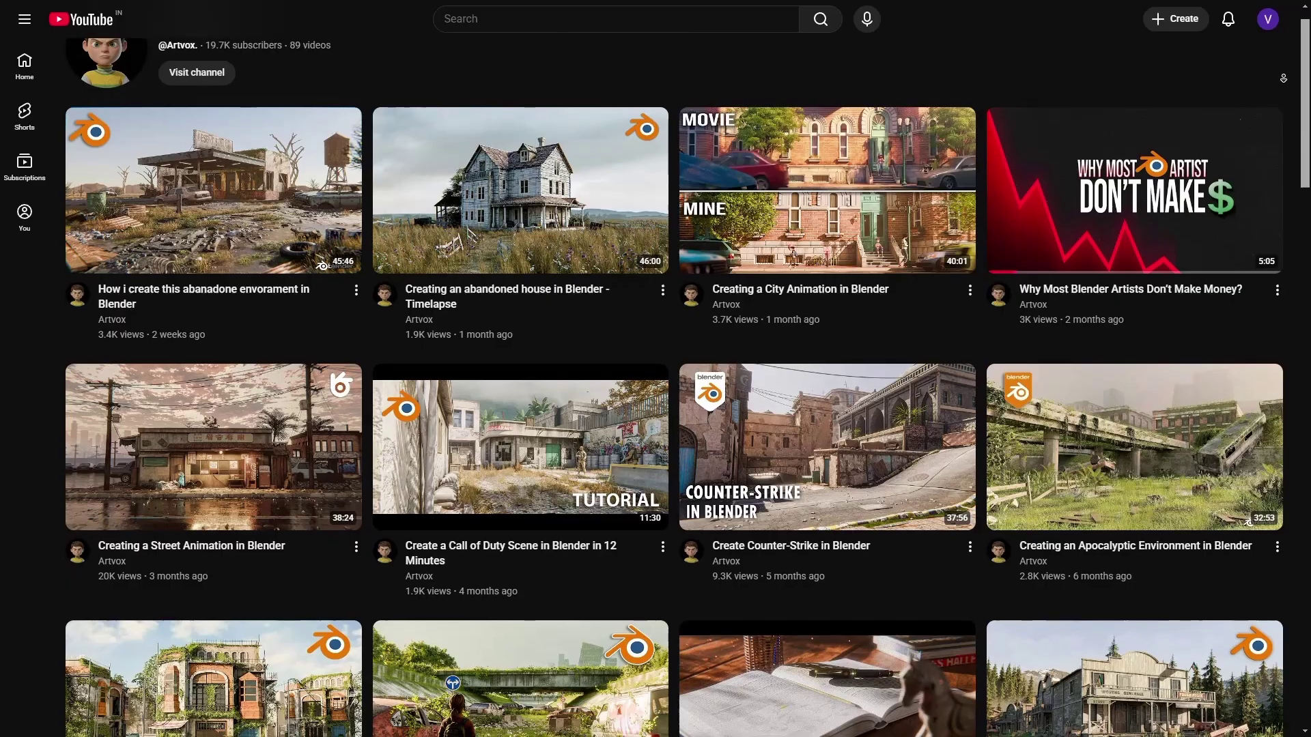
{"action": "scroll", "coordinate": [1284, 79], "scroll_direction": "down", "scroll_amount": 2}
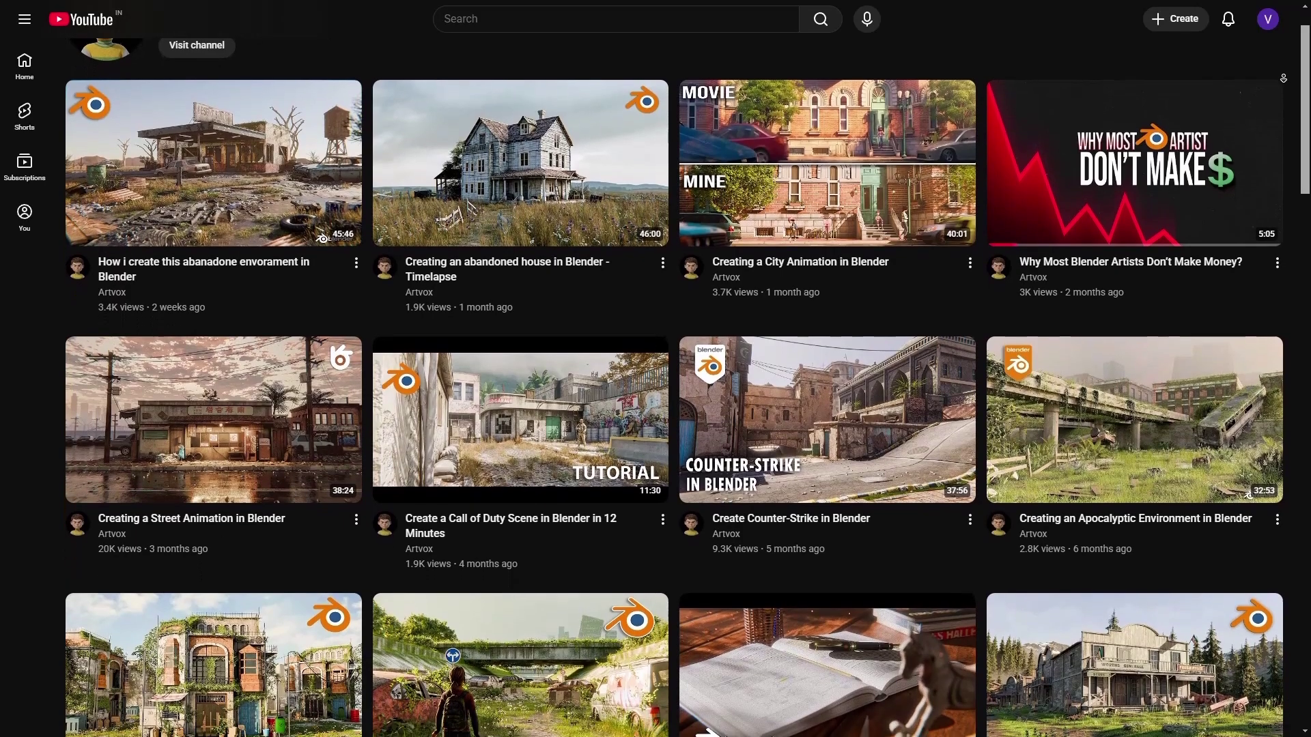